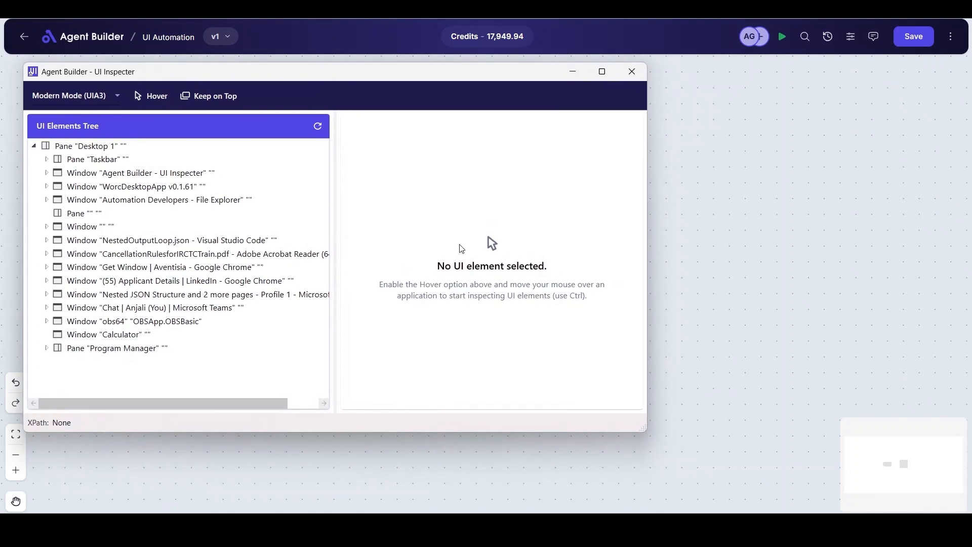
Step: Bring up Calculator beside the UI Inspector window and capture the Calculator window's element in the inspector
click(635, 528)
drag(667, 111, 762, 99)
drag(476, 81, 496, 98)
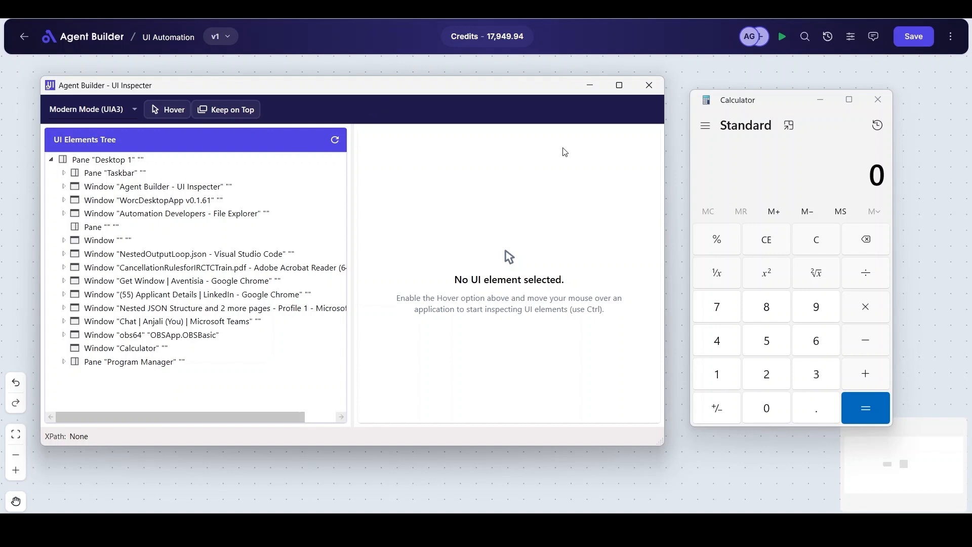
key(ctrl)
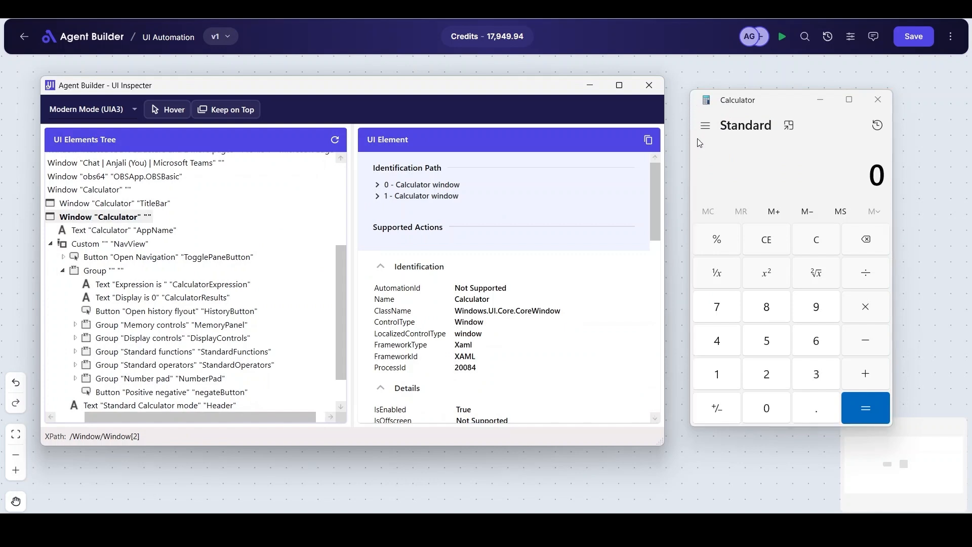
Step: Inspect the outer Calculator window and its nested Calculator window in the UI Elements Tree
click(147, 220)
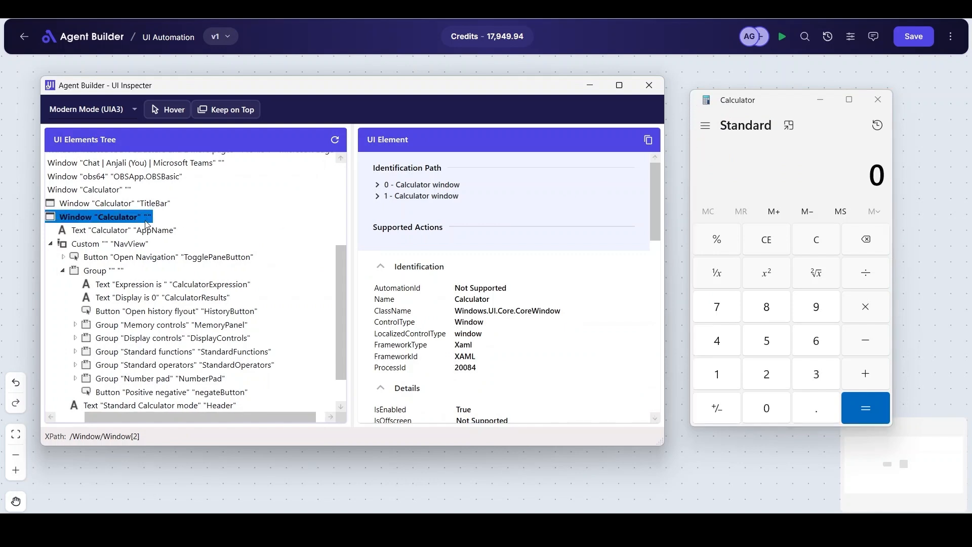
drag(122, 418, 99, 417)
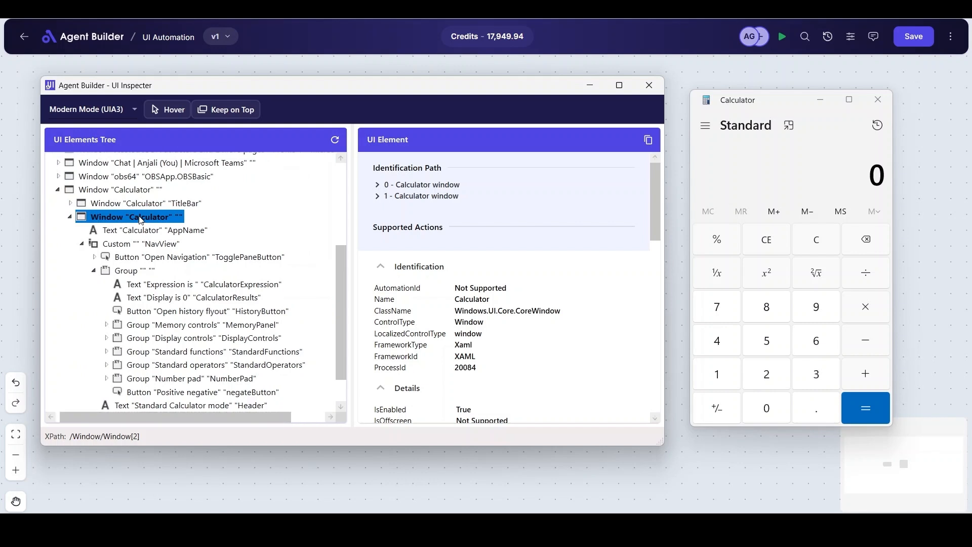
click(106, 190)
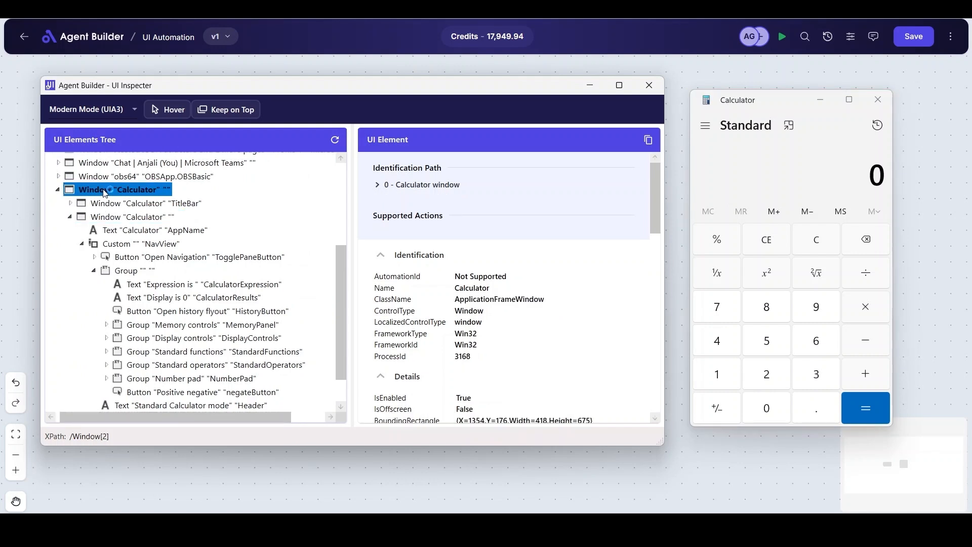
click(143, 222)
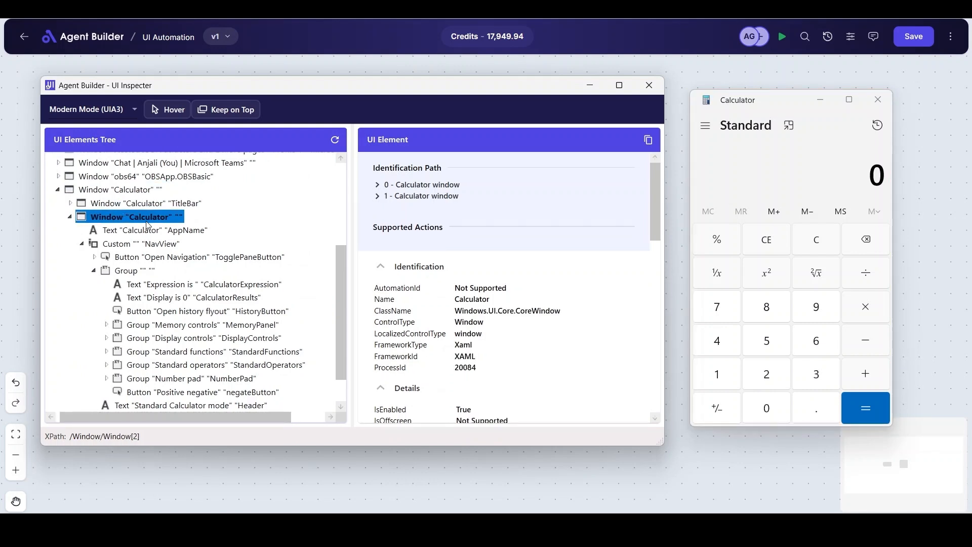
Step: Examine the identification path properties of both Calculator window levels, ending on the outer window's name match rule
click(425, 185)
click(462, 207)
click(465, 241)
click(377, 186)
click(377, 195)
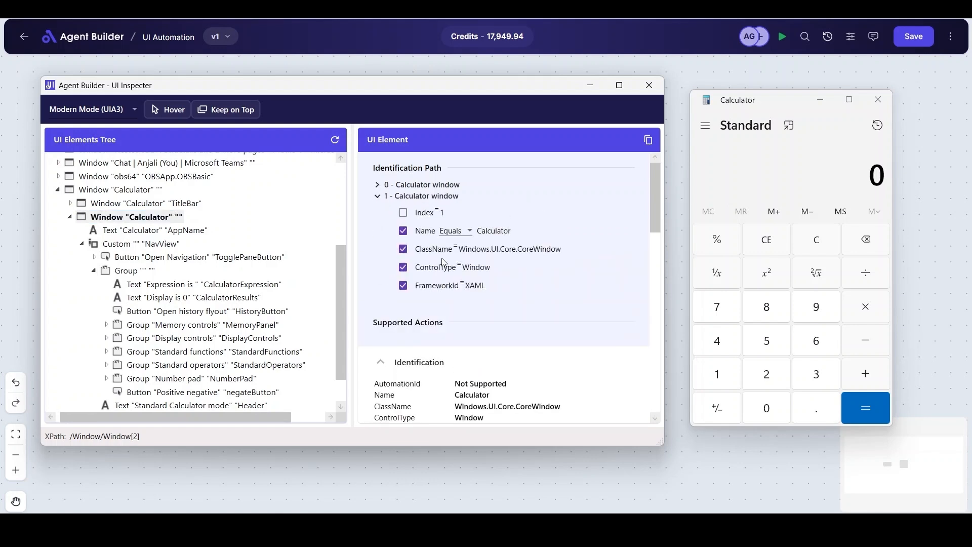
click(377, 196)
click(377, 185)
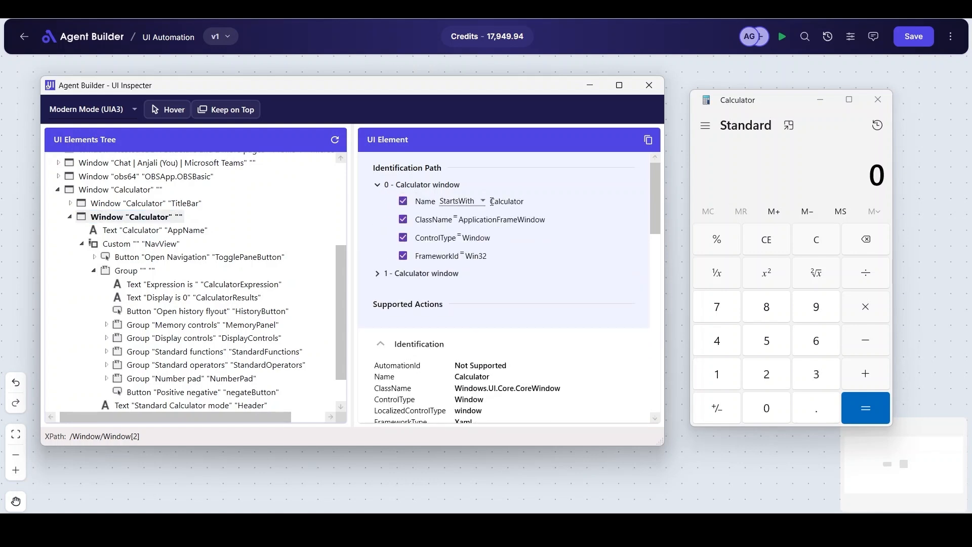
Step: Switch to Agent Builder and configure the Get Window node with window name Calculator and name match mode Starts With, saving its settings
key(alt+Tab)
click(502, 274)
click(704, 171)
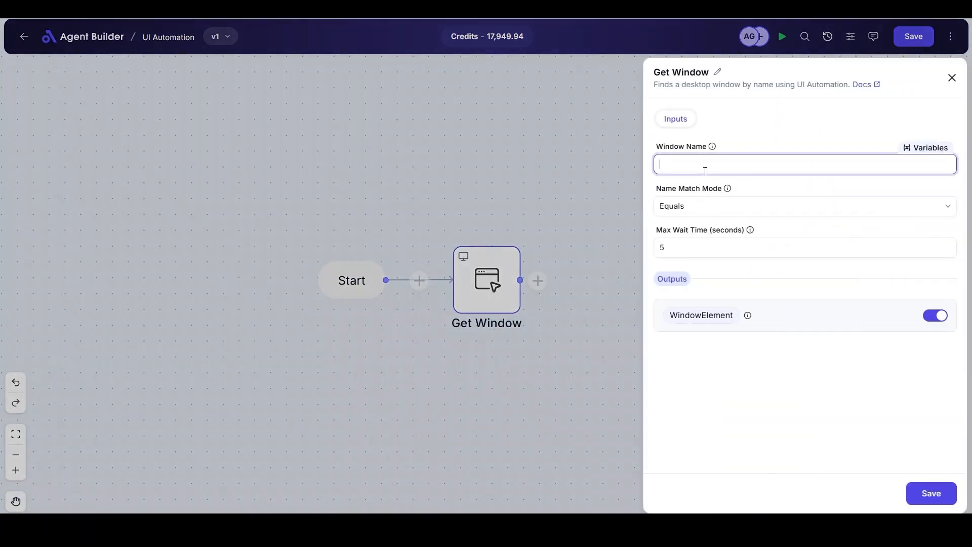
text(Calculator)
drag(709, 167, 656, 168)
click(725, 166)
click(732, 213)
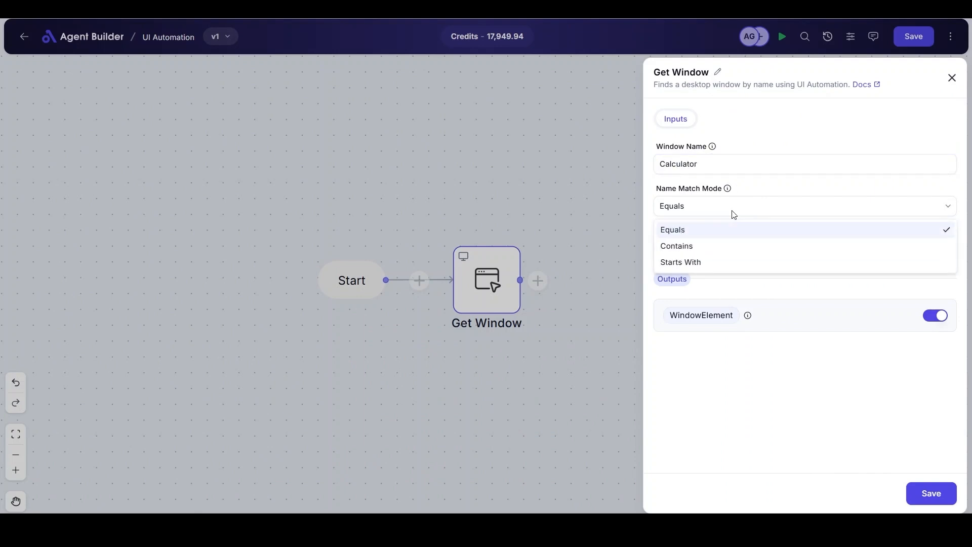
click(699, 261)
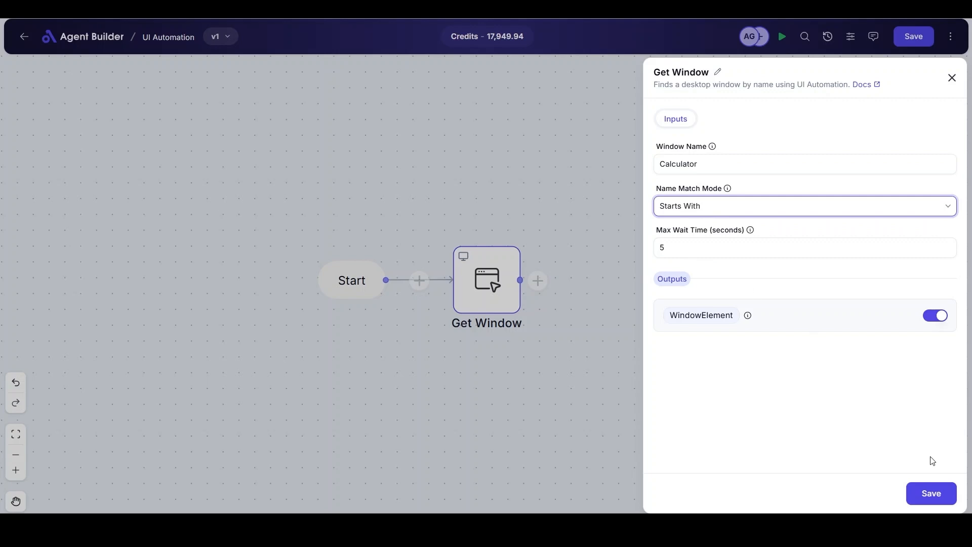
click(933, 493)
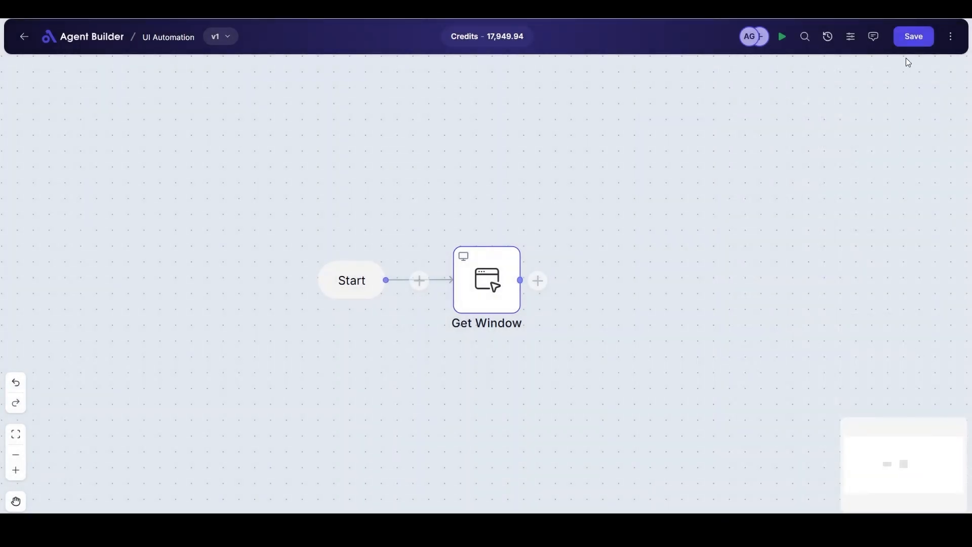
Step: Save the UI Automation flow and run it with the configured Get Window node
click(916, 35)
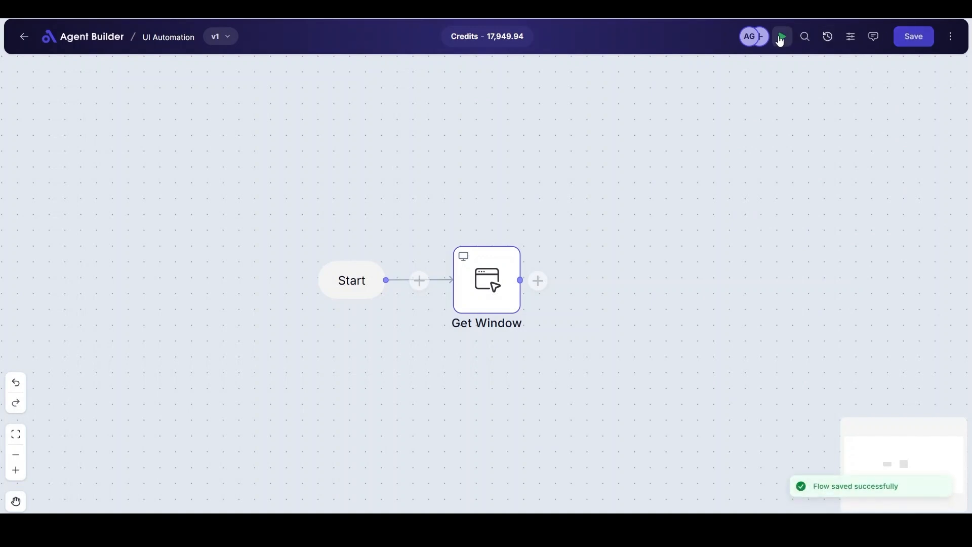
click(782, 36)
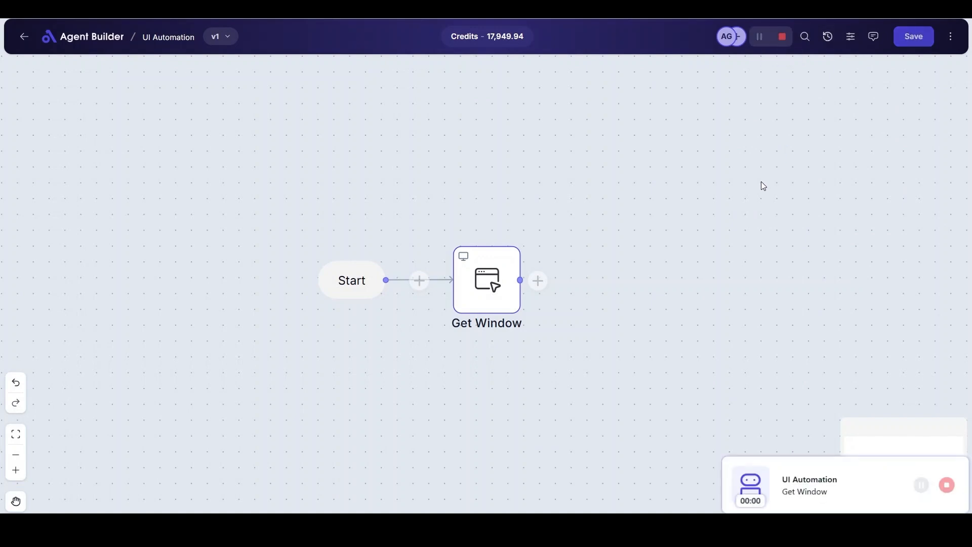
Step: Review the Get Window node's input and output status in the latest execution, and return to the flow editor
click(950, 40)
click(911, 69)
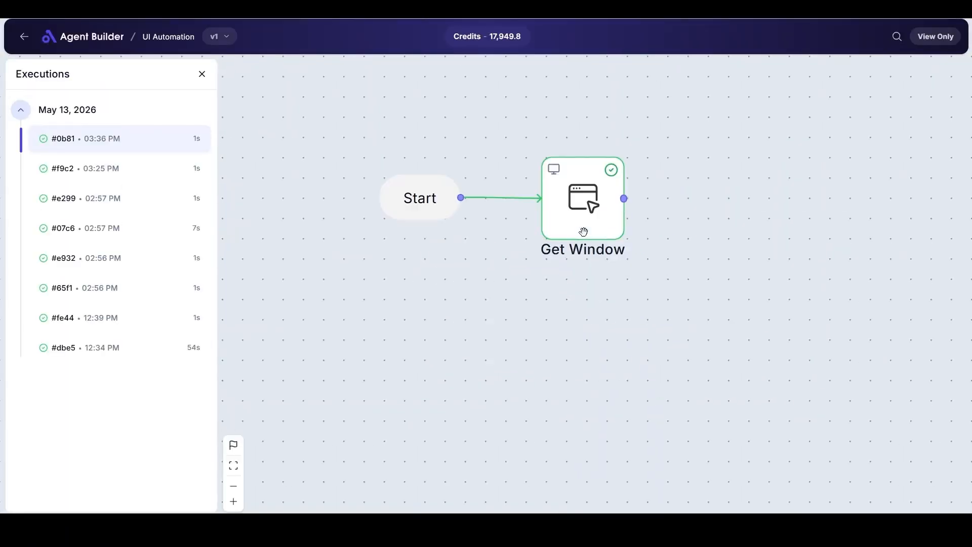
click(584, 232)
click(683, 323)
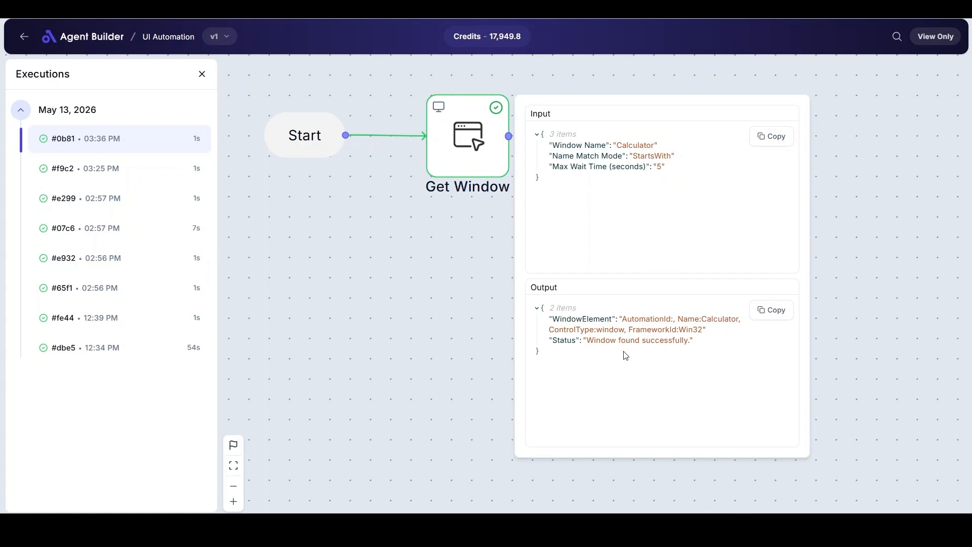
drag(593, 342, 716, 355)
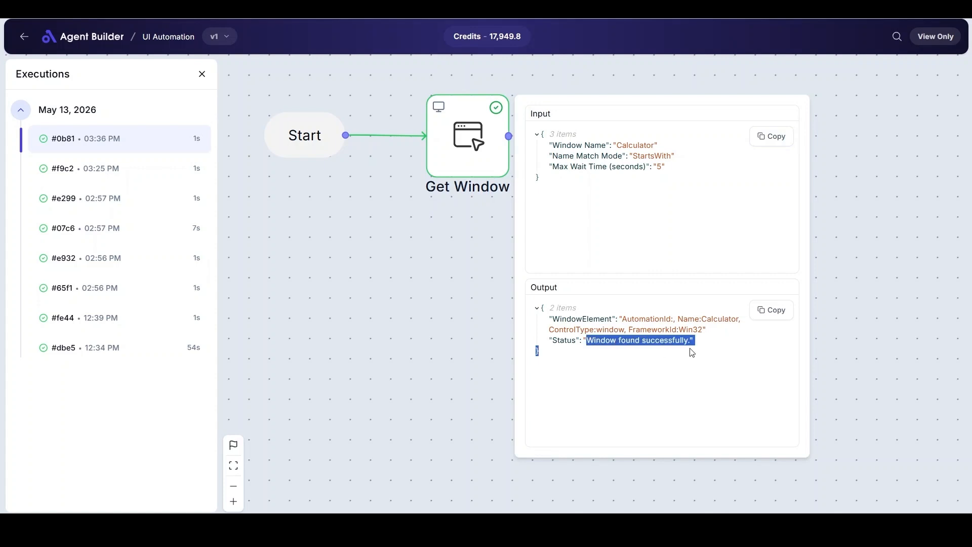
click(425, 269)
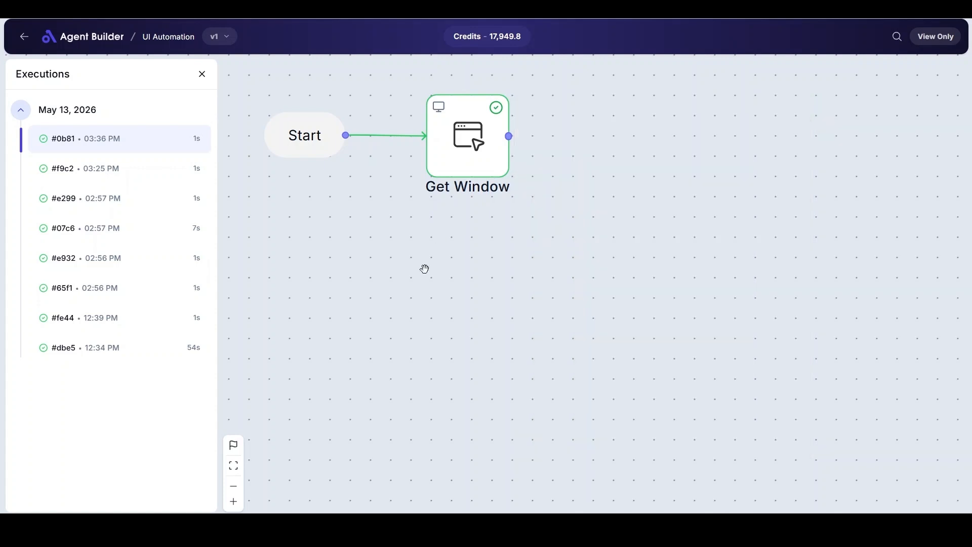
click(201, 75)
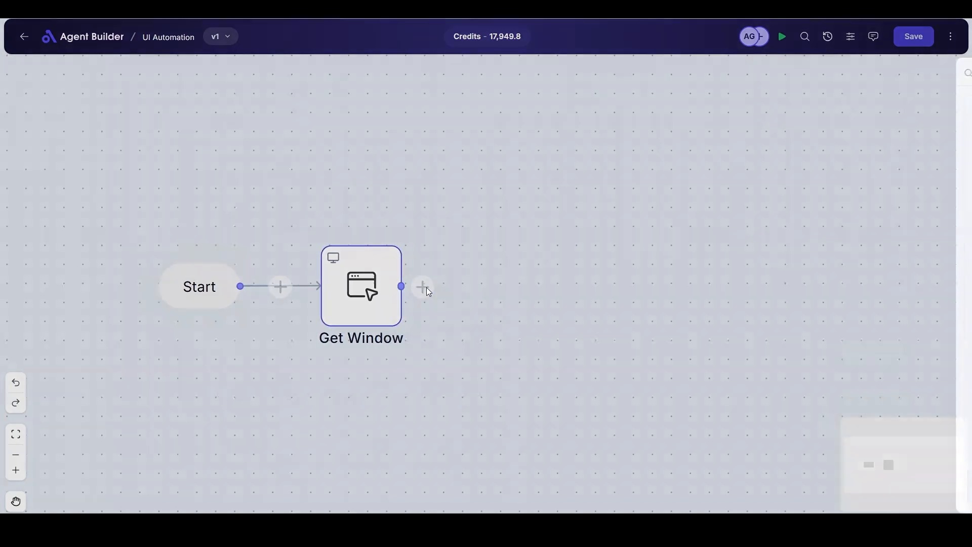
Step: Add a Focus Window node after Get Window, set its Window input to the WindowElement variable, and save the node
click(428, 292)
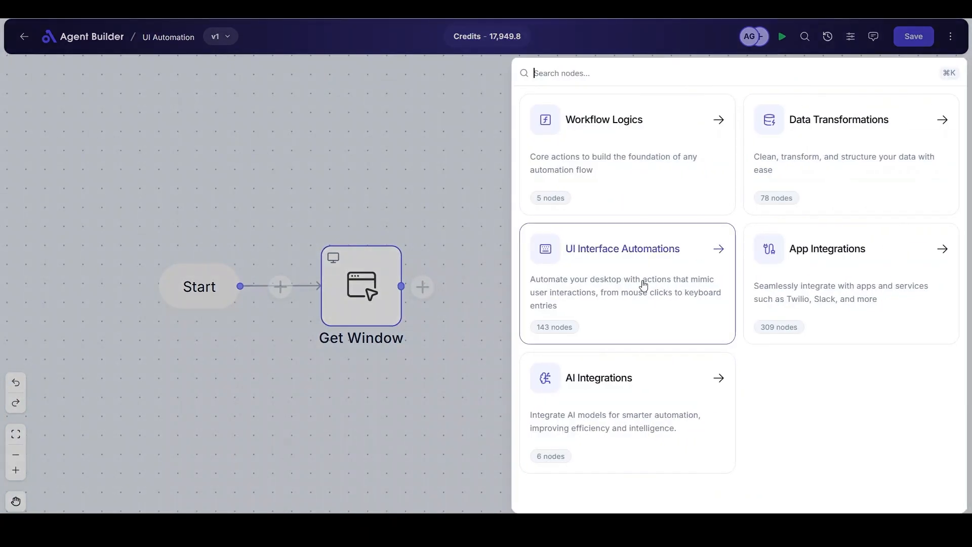
click(622, 284)
click(597, 470)
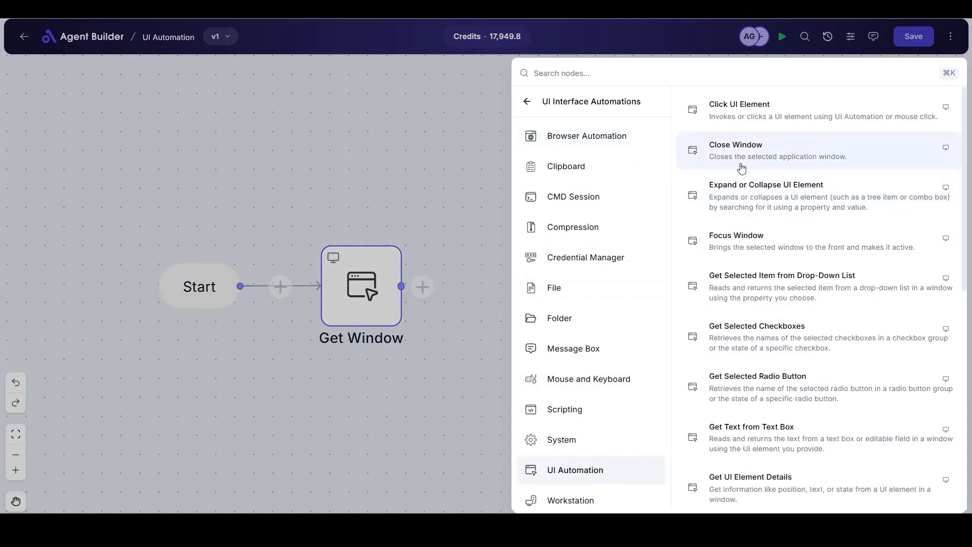
click(733, 250)
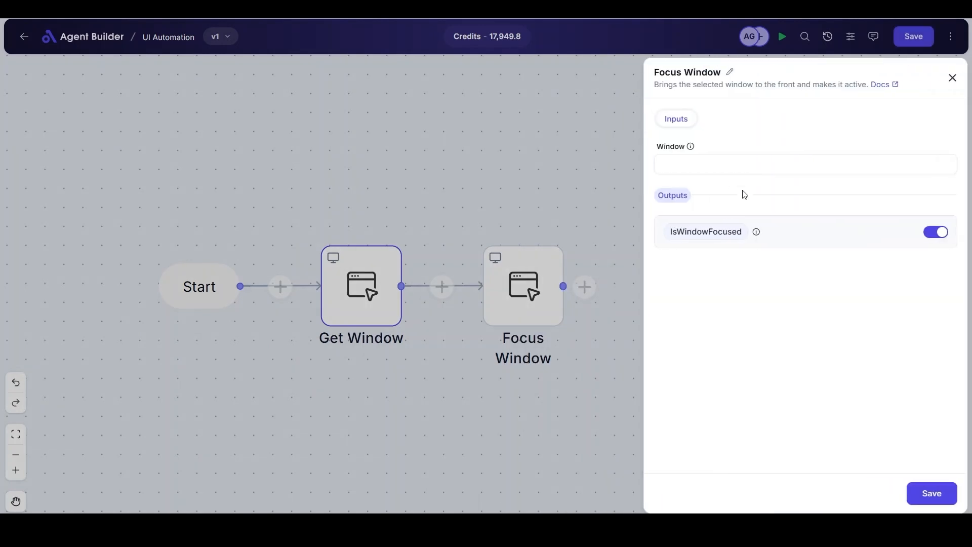
click(690, 161)
click(926, 148)
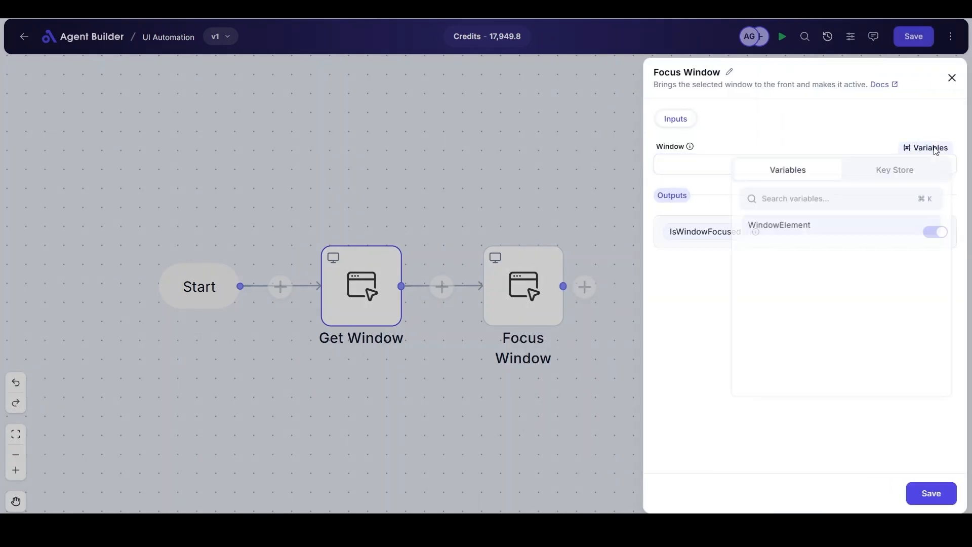
click(786, 227)
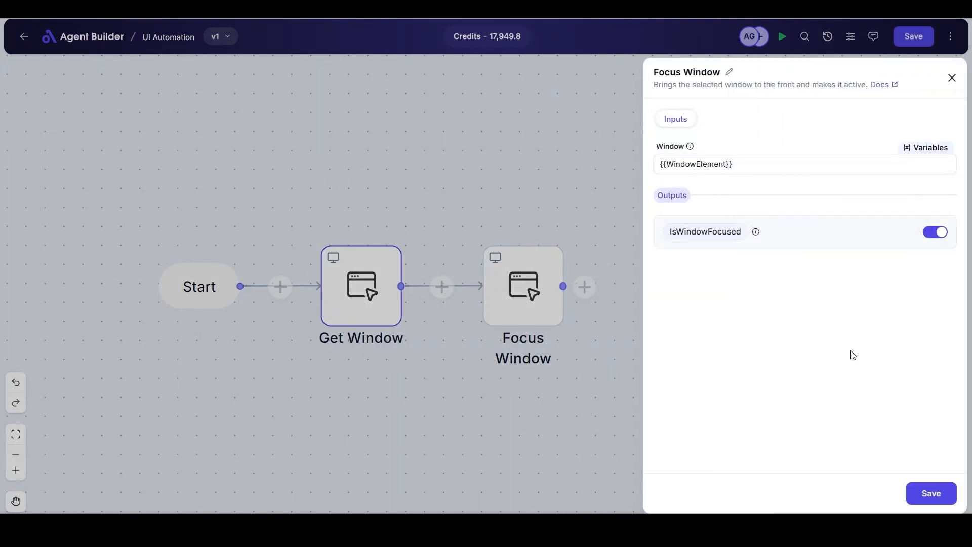
click(928, 492)
Step: Save and run the flow with the Focus Window node, and minimize the Calculator window
click(919, 41)
click(783, 44)
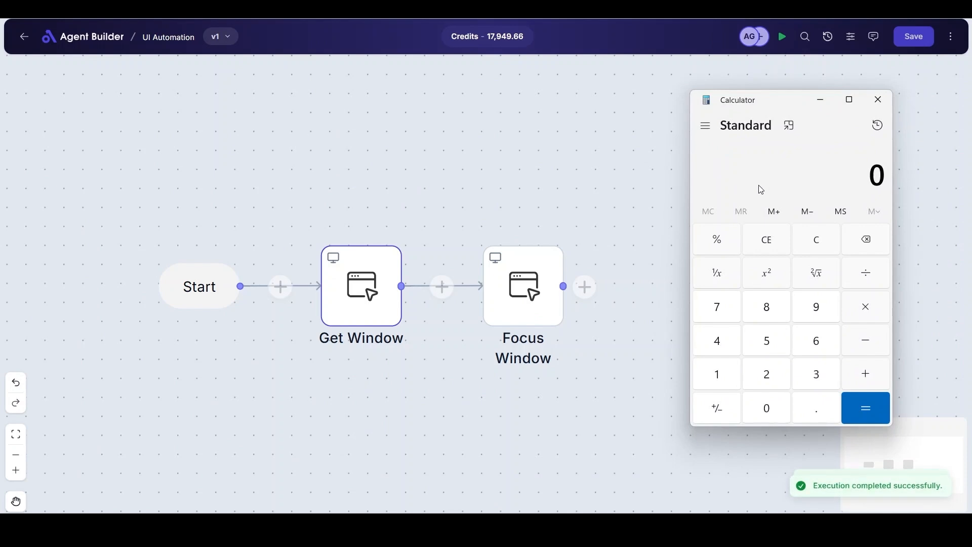
click(827, 105)
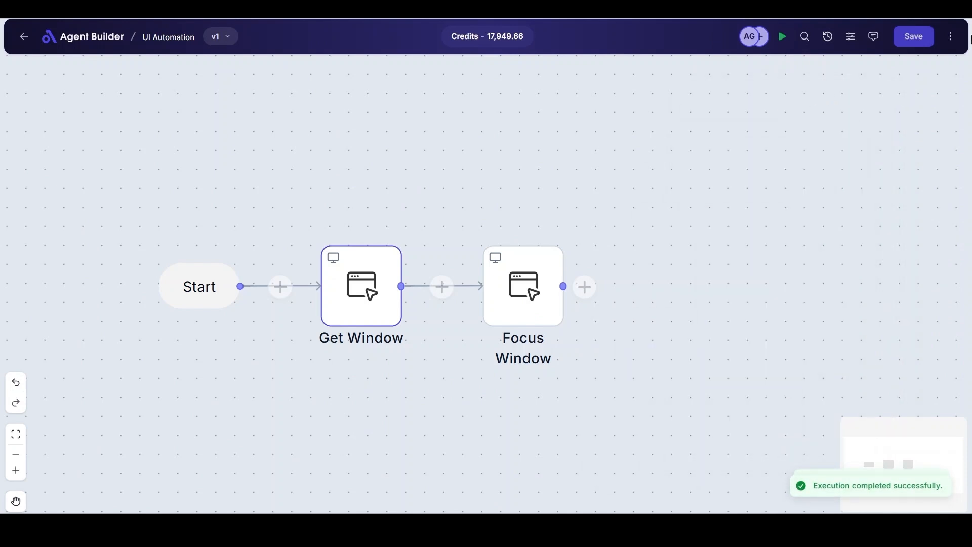
Step: Check the Focus Window node's input and output status in the latest execution, and go back to the flow editor
click(950, 36)
click(902, 71)
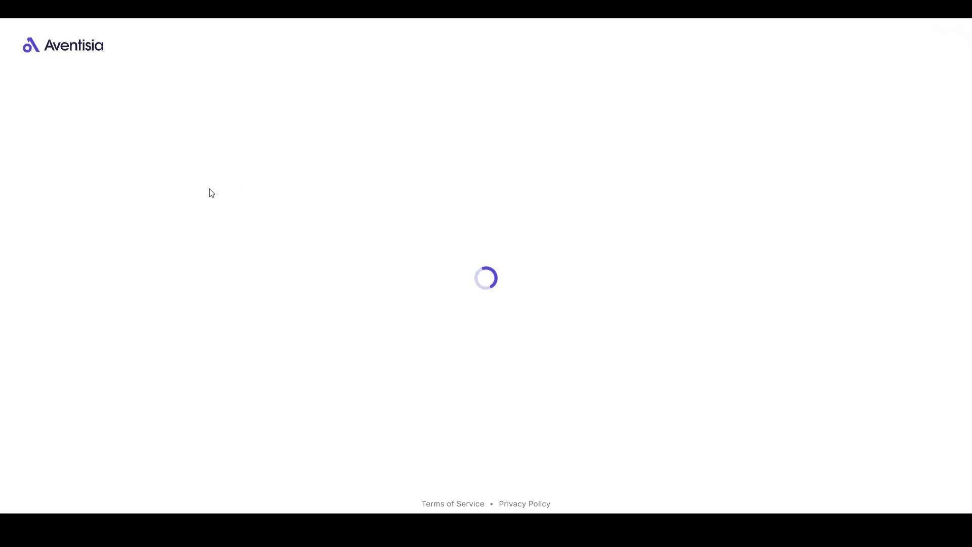
click(582, 246)
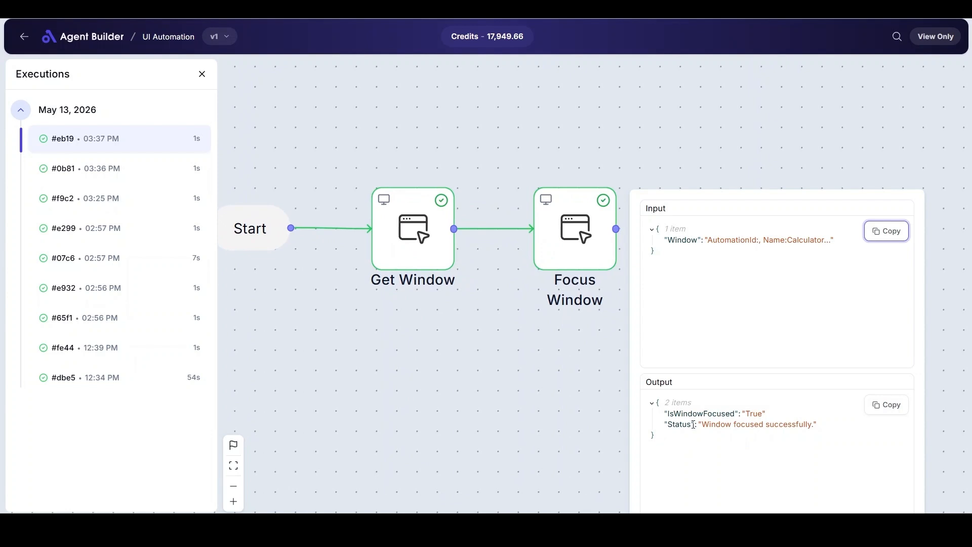
drag(702, 423, 813, 423)
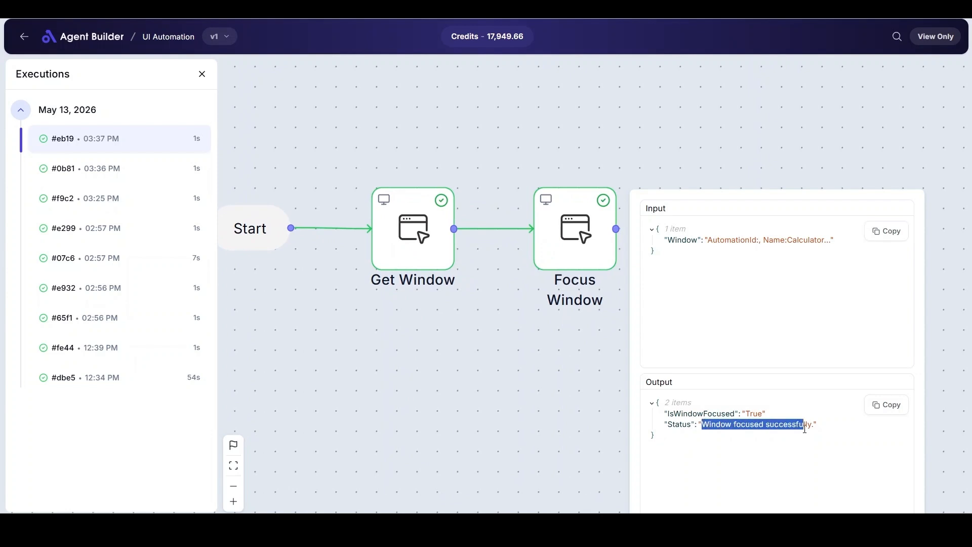
click(798, 242)
click(704, 182)
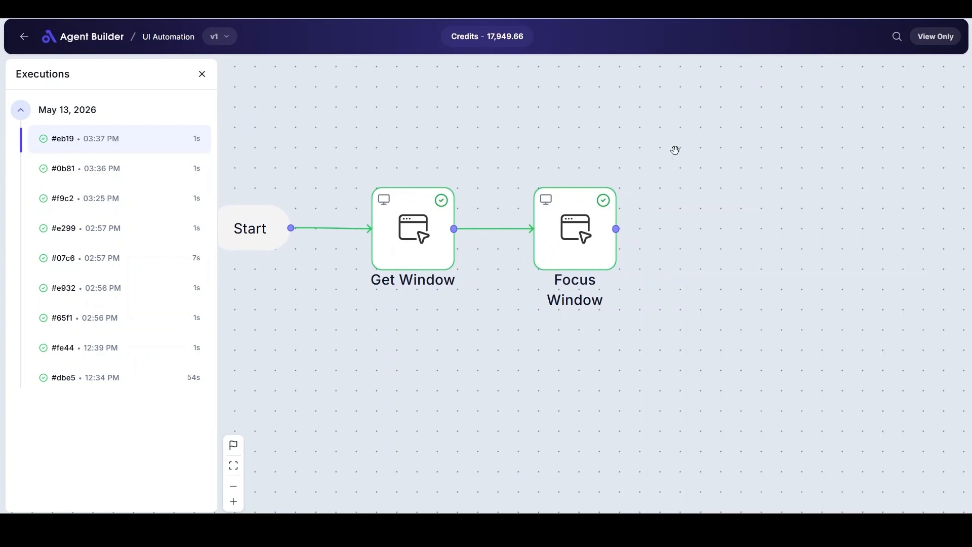
click(202, 76)
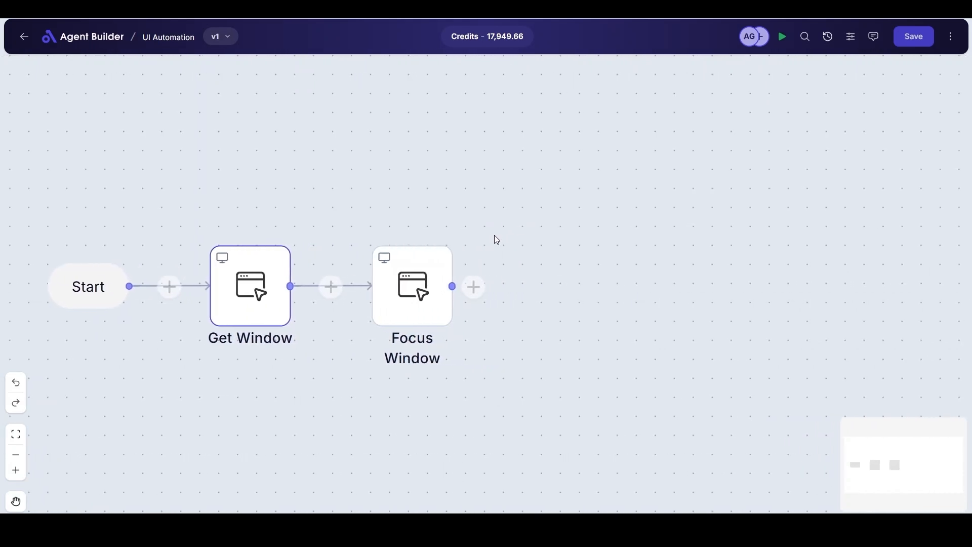
Step: Add a Click UI Element node from the UI Automation actions after the Focus Window node
click(475, 290)
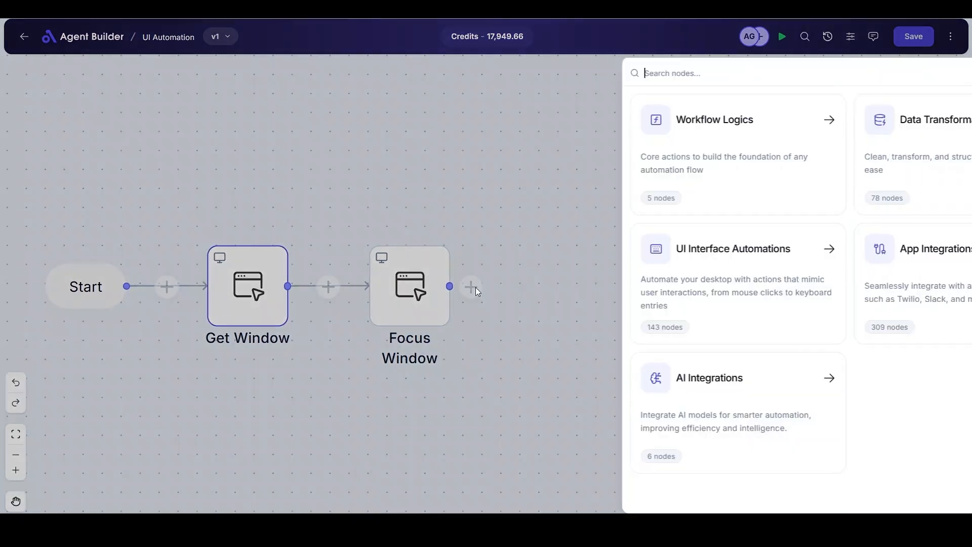
click(647, 281)
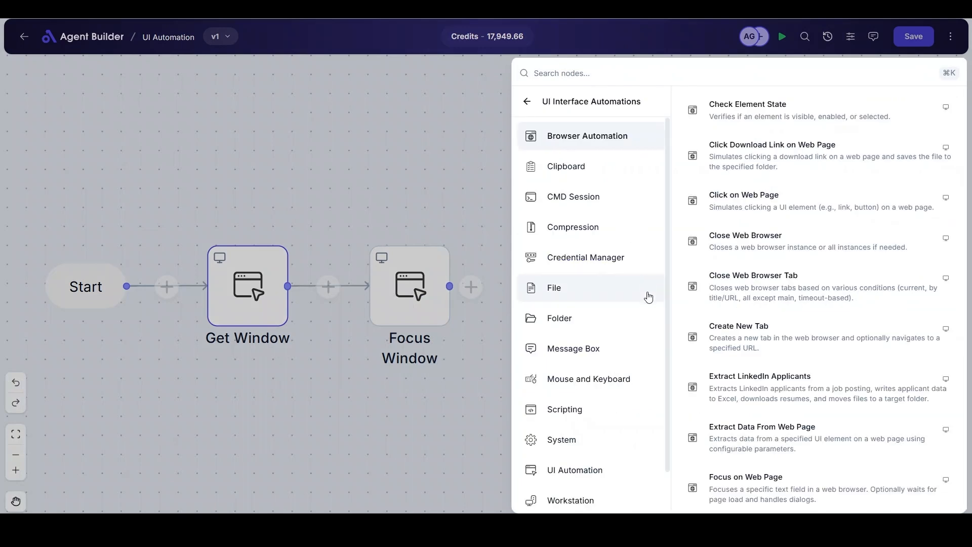
scroll(614, 423, down, 1)
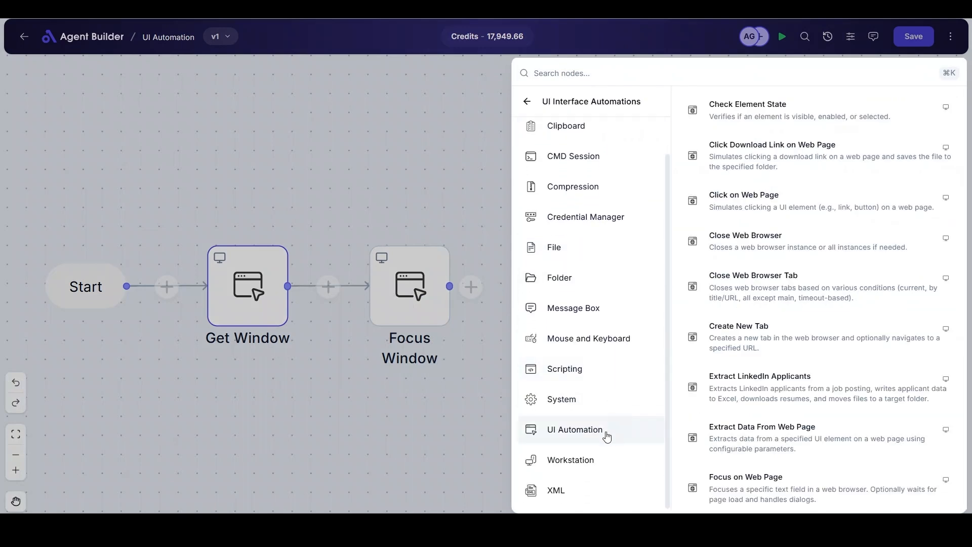
click(610, 431)
click(748, 111)
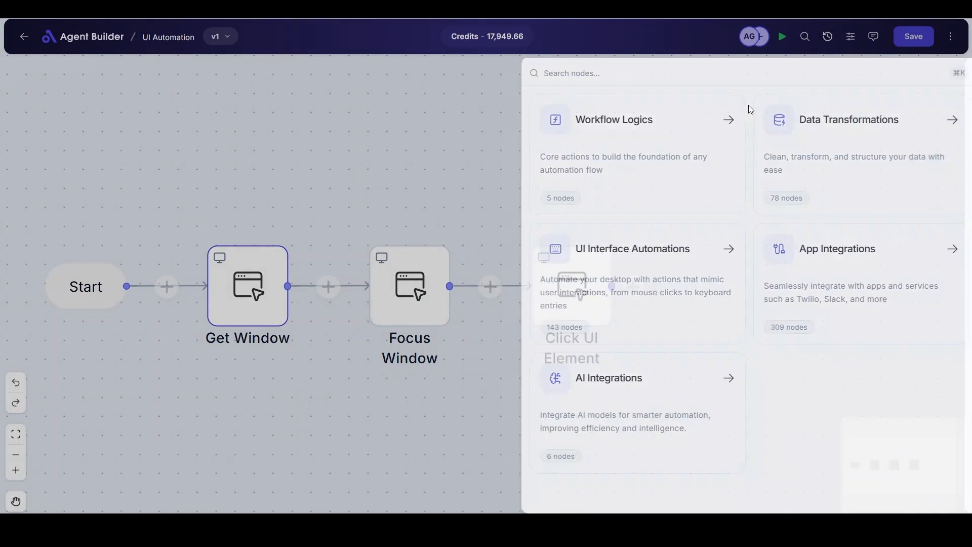
Step: Close the Click UI Element settings, switch to UI Inspecter and Calculator, and capture the Calculator's 4 button in the elements tree
mouse_move(698, 149)
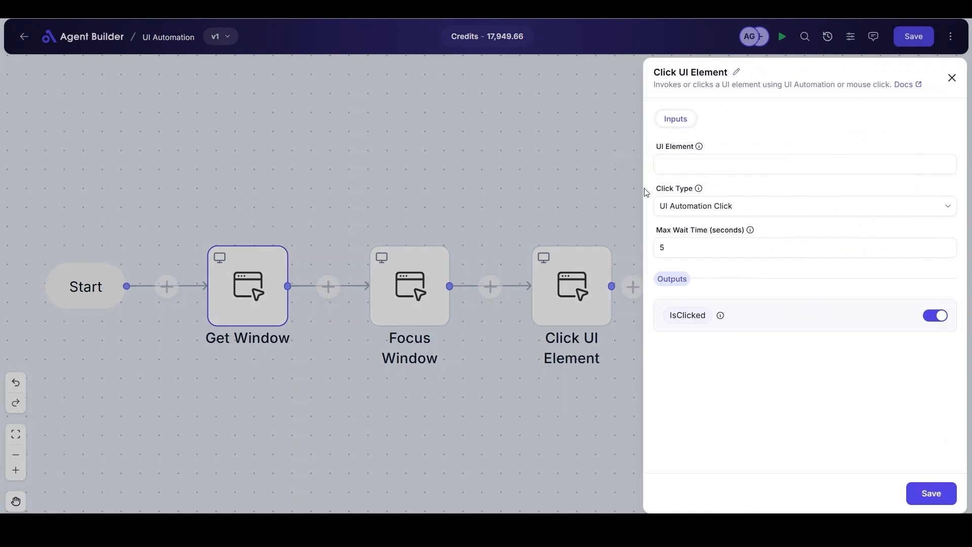
click(951, 78)
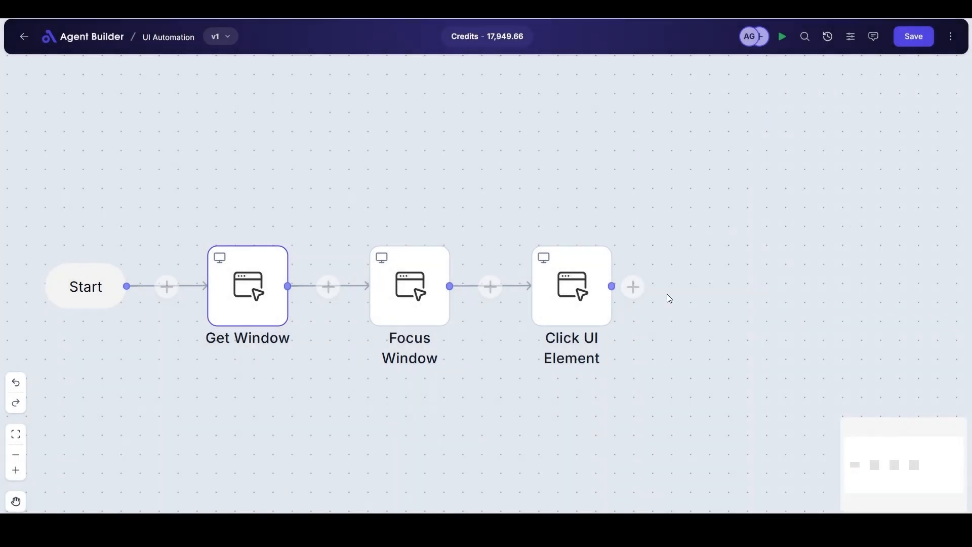
key(alt+Tab)
key(alt+Tab)
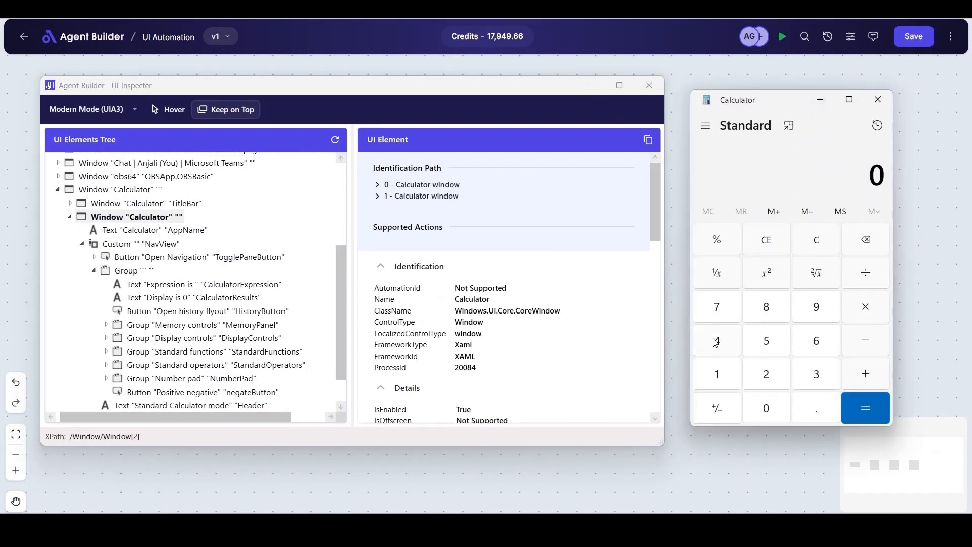
click(180, 113)
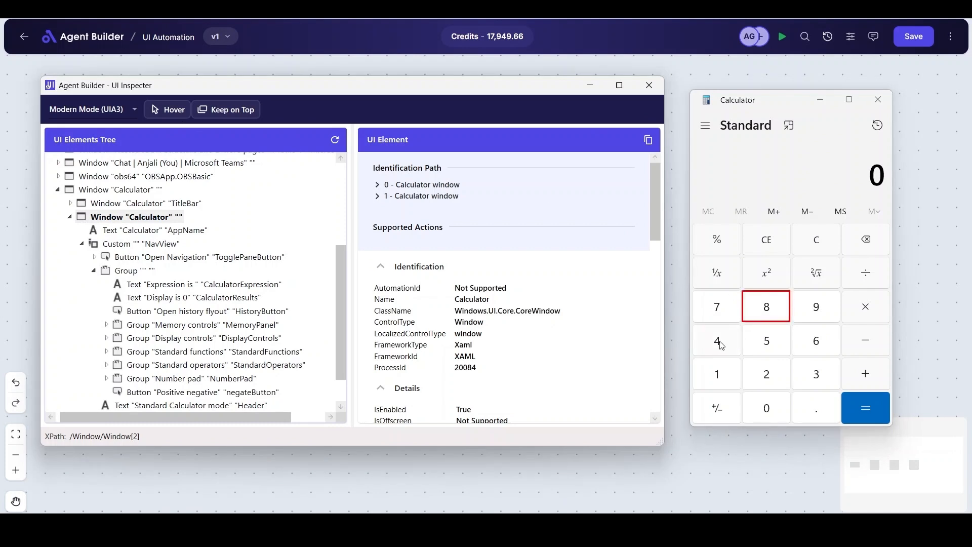
mouse_move(719, 345)
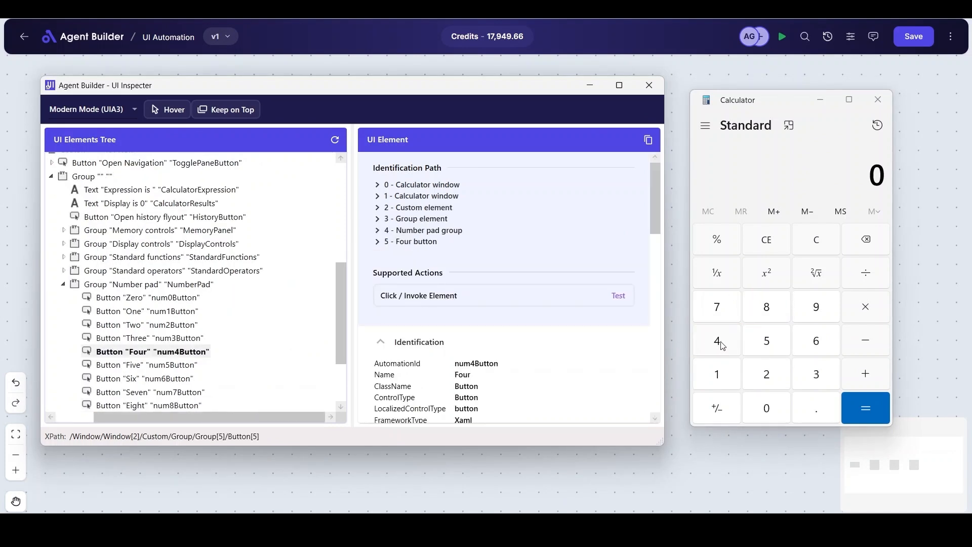
click(188, 349)
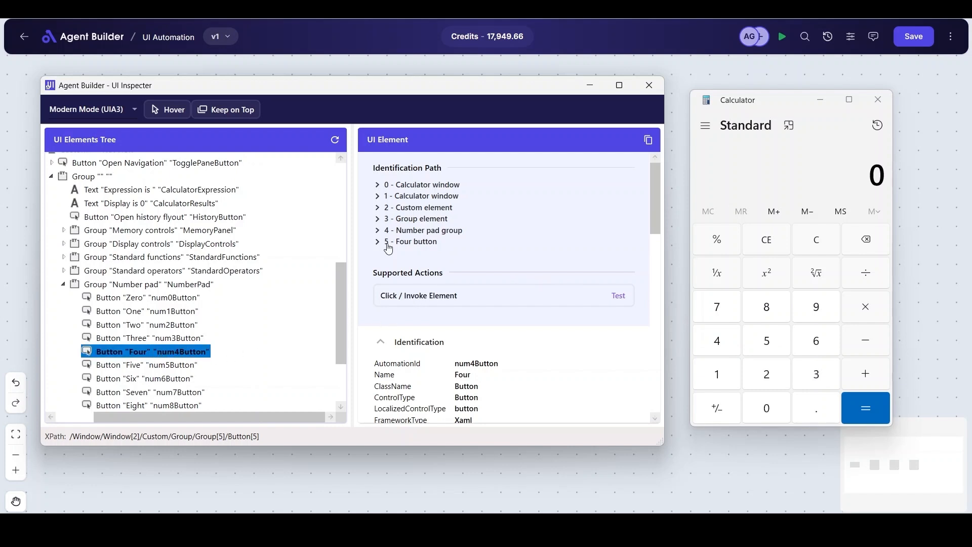
Step: Set the Name match mode of the Four button's level 0 Calculator window to StartsWith
click(381, 185)
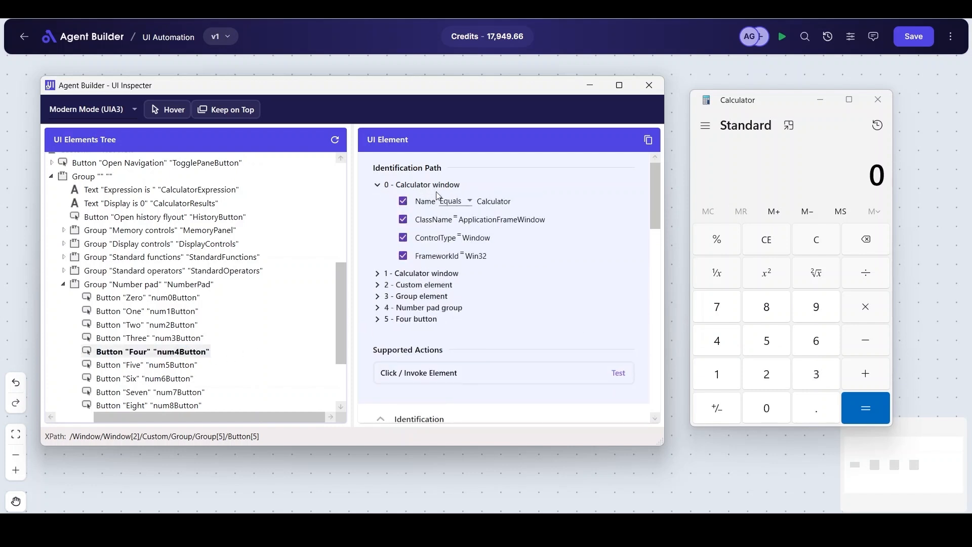
click(459, 202)
click(469, 242)
click(378, 185)
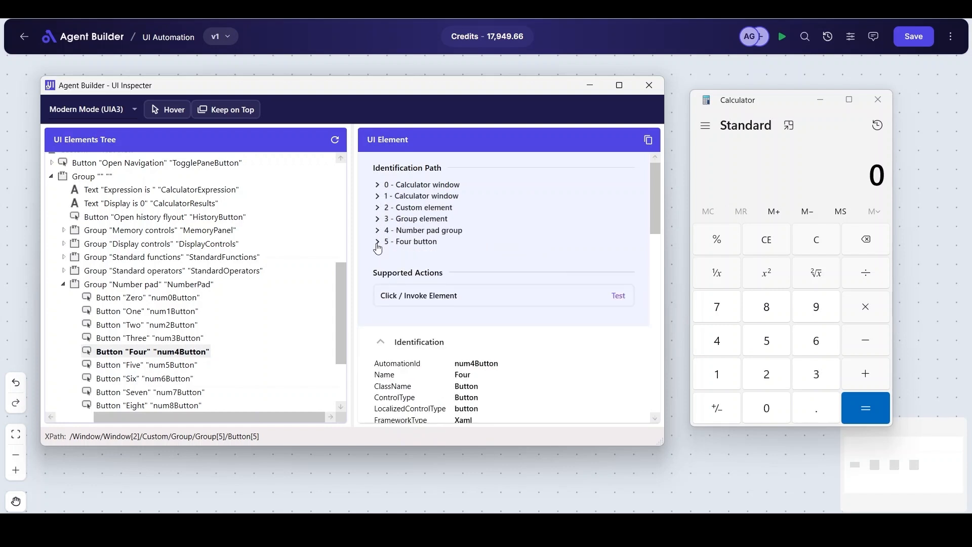
Step: Examine the identification attributes of the Calculator window, Custom element, Group element and Number pad group levels in the Four button's path
click(377, 196)
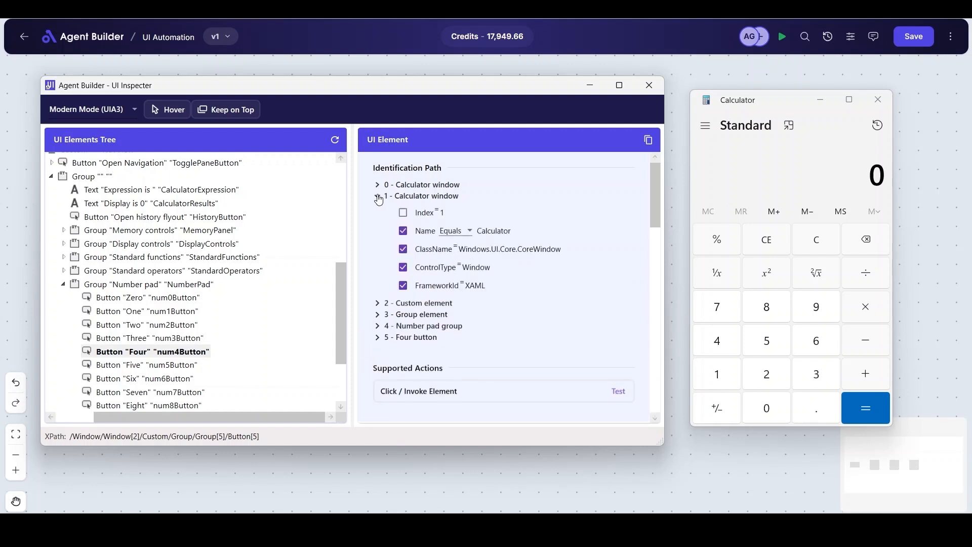
click(378, 196)
click(378, 208)
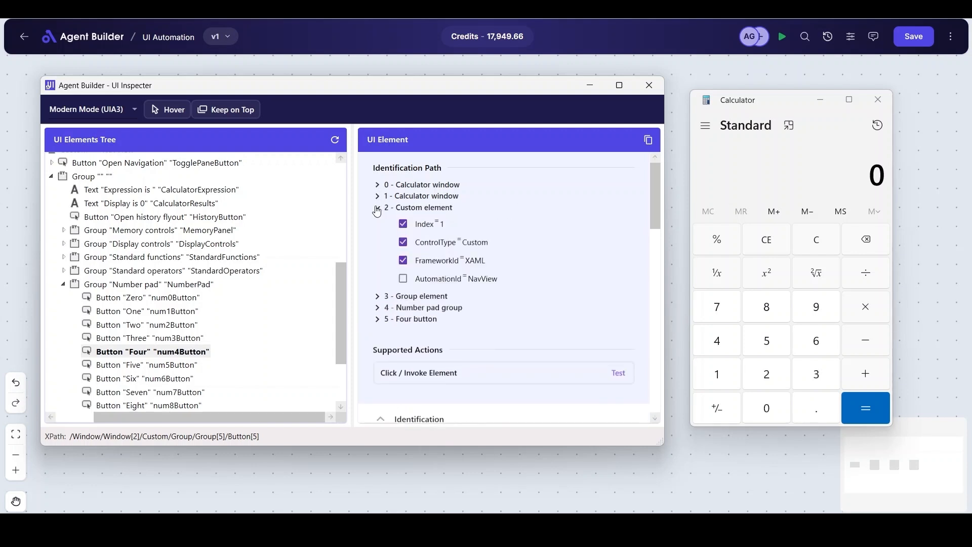
click(377, 209)
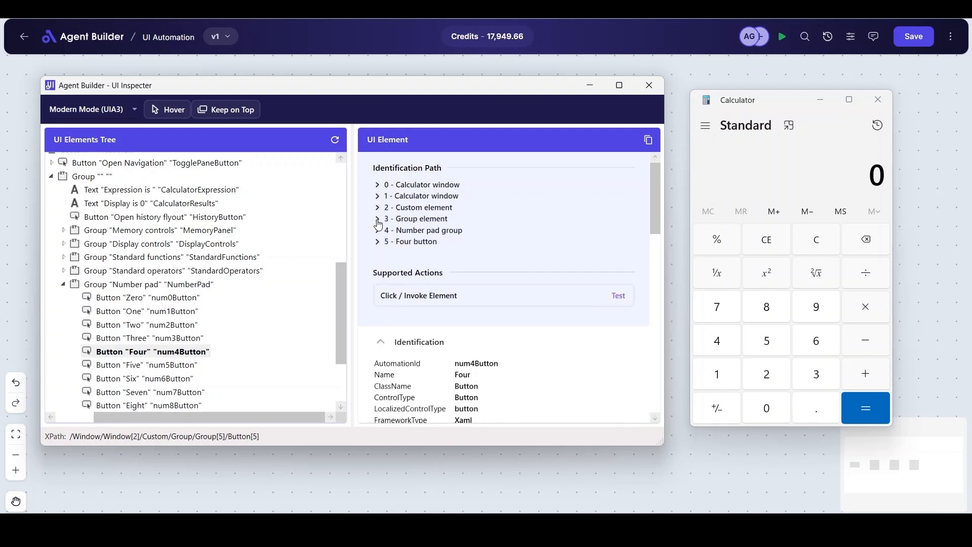
click(378, 221)
click(378, 223)
click(377, 231)
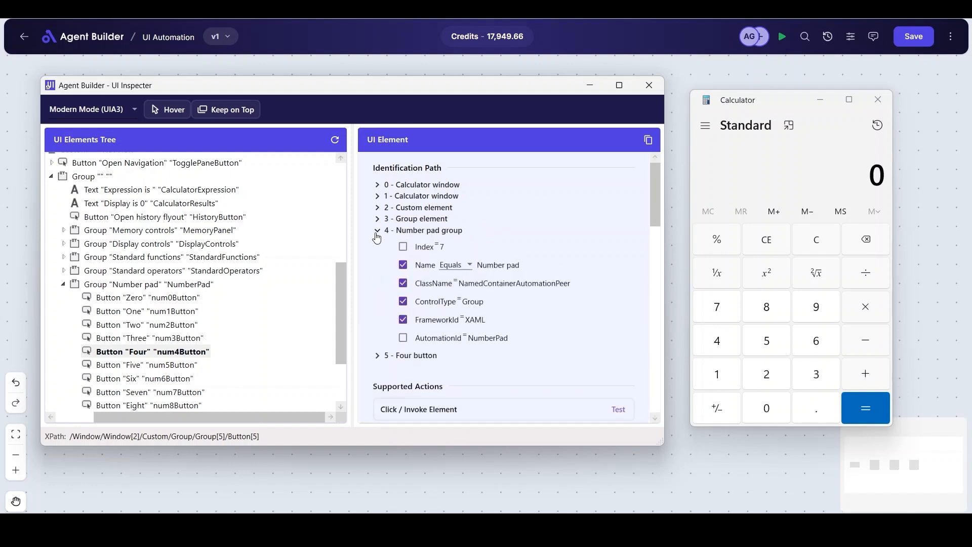
click(377, 230)
click(377, 208)
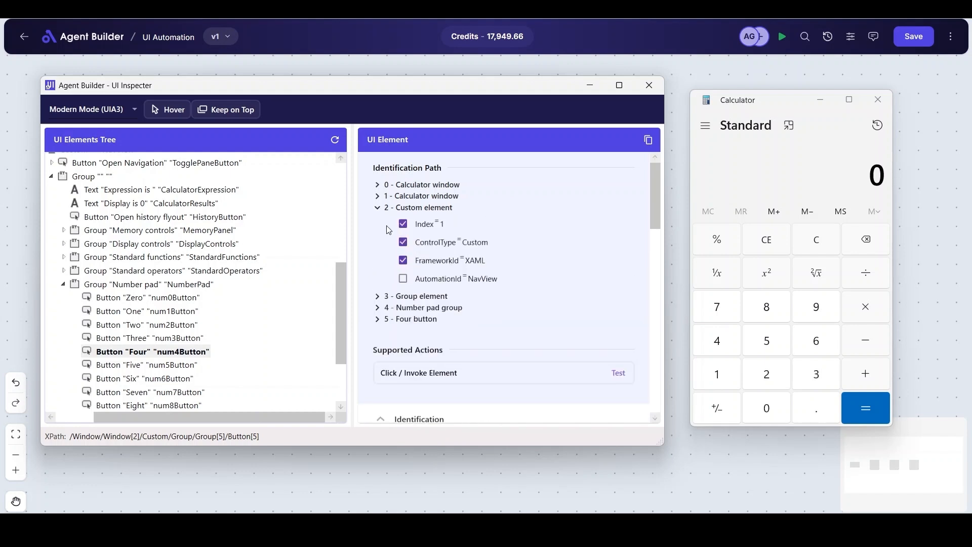
click(377, 208)
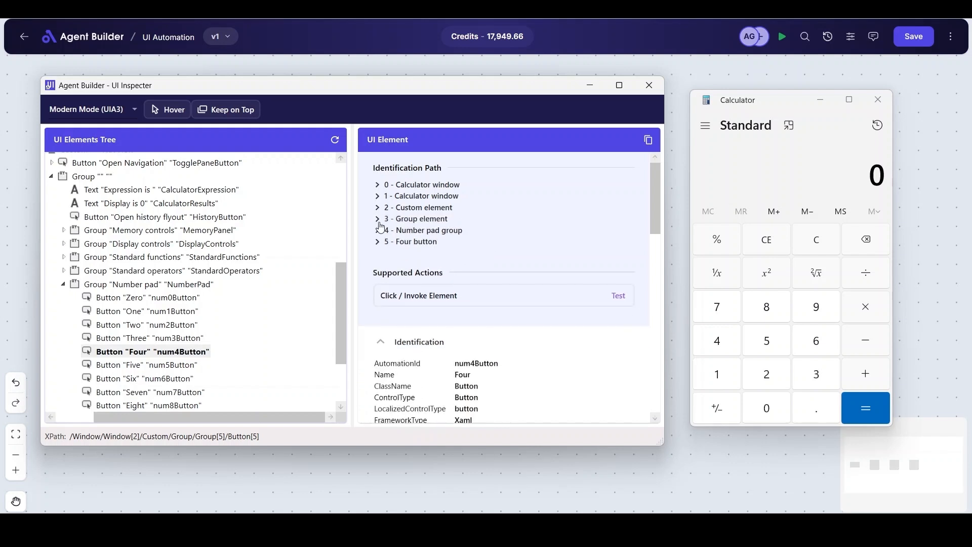
click(379, 219)
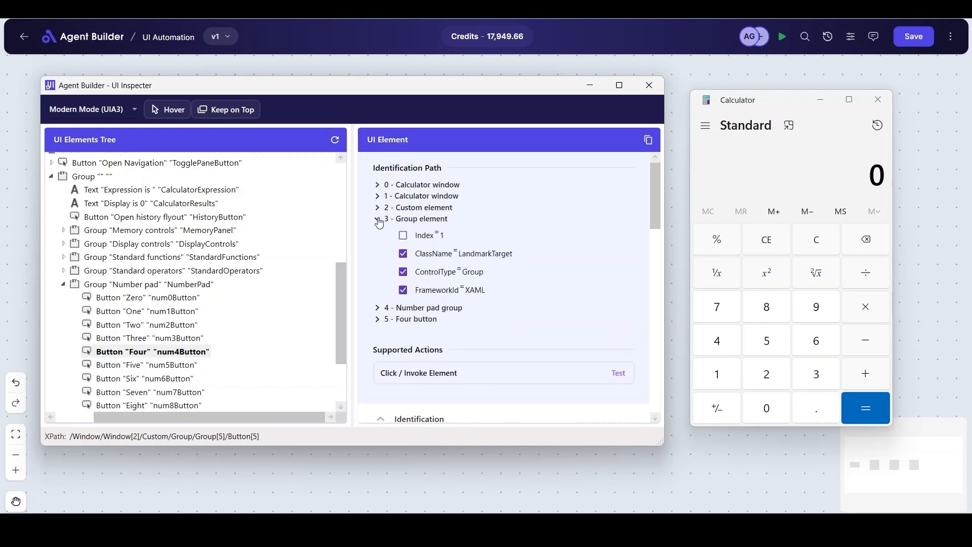
click(377, 219)
Step: Include the AutomationId attribute for both the Number pad group and the Four button in the identification path
click(378, 231)
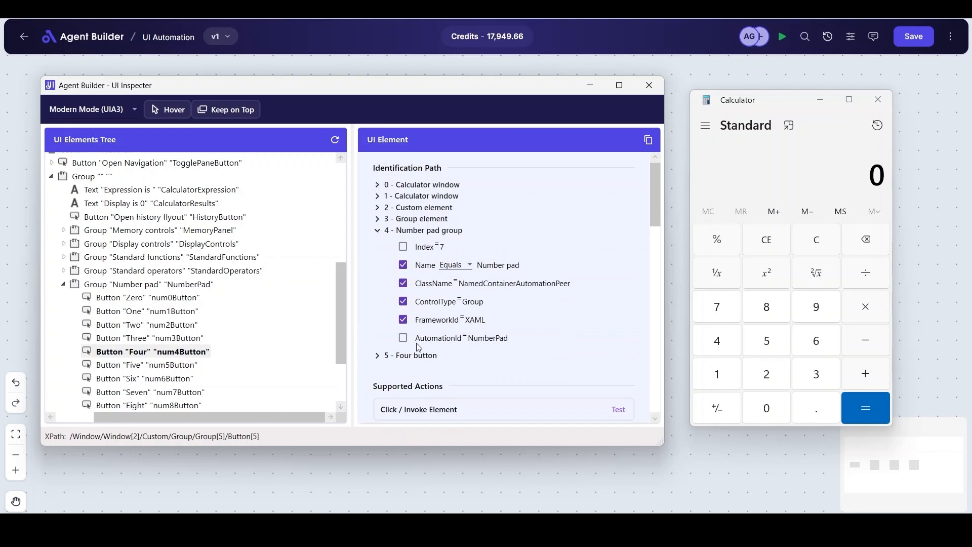
click(403, 338)
click(377, 231)
click(377, 241)
click(403, 348)
click(378, 242)
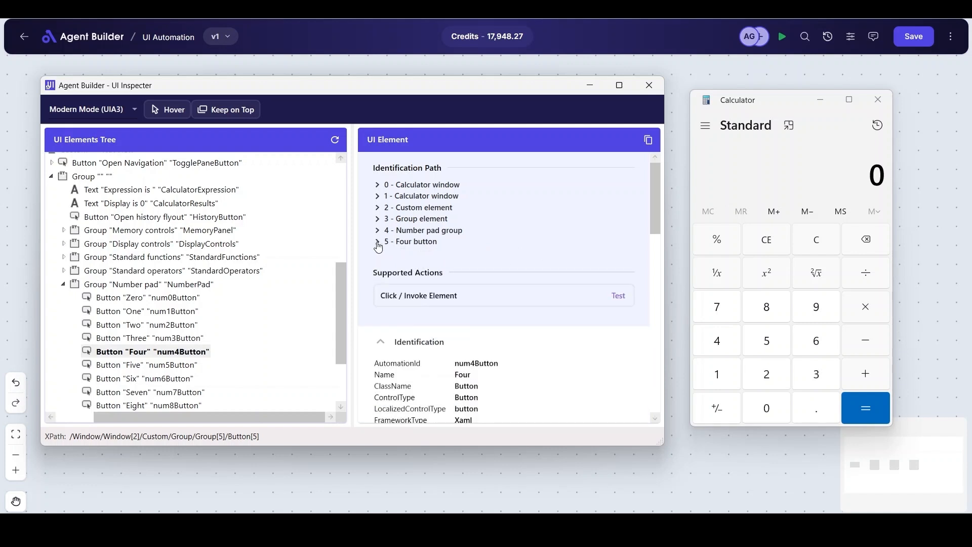
Step: Test the Click / Invoke Element action on the Four button and clear the Calculator display
click(620, 301)
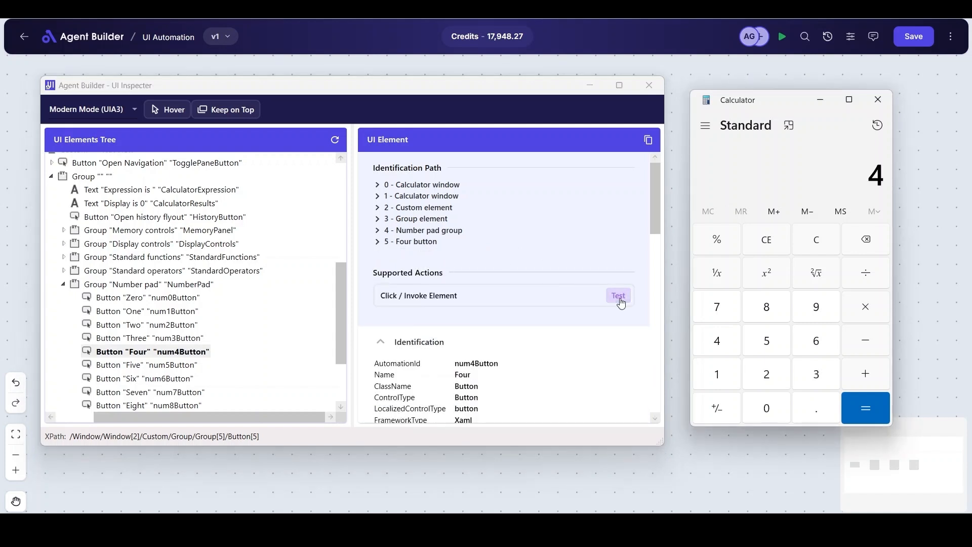
click(863, 185)
click(820, 243)
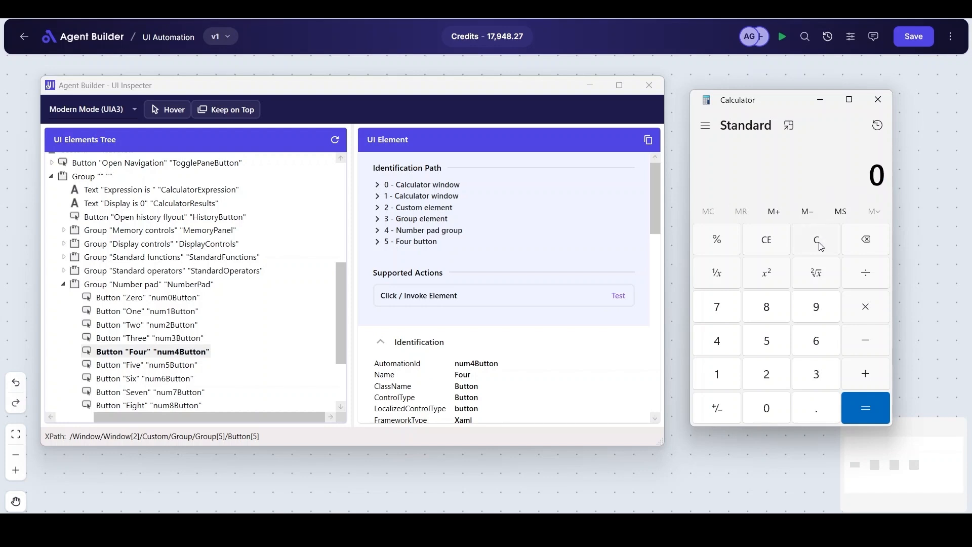
Step: Copy the Four button's UI element definition and minimize the UI Inspecter and Calculator windows
click(648, 141)
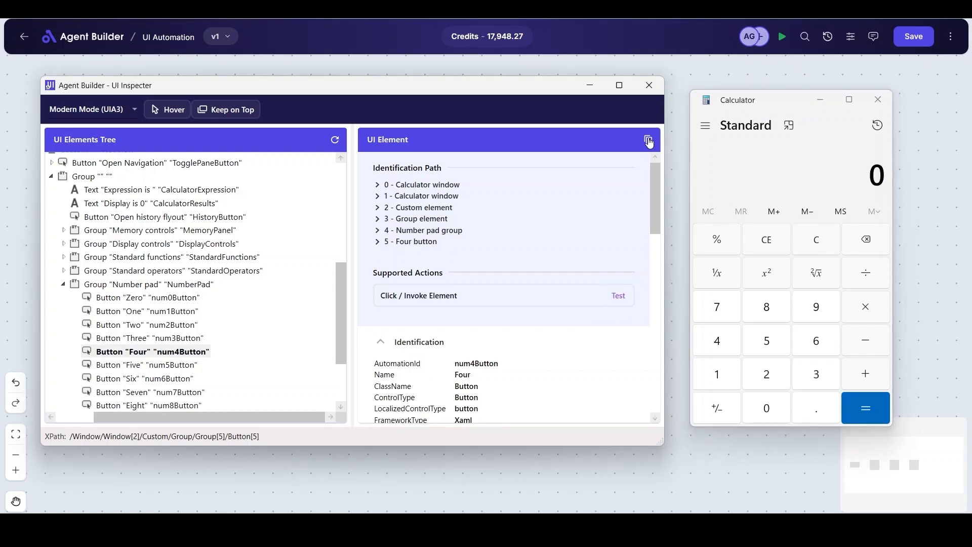
click(590, 86)
click(820, 100)
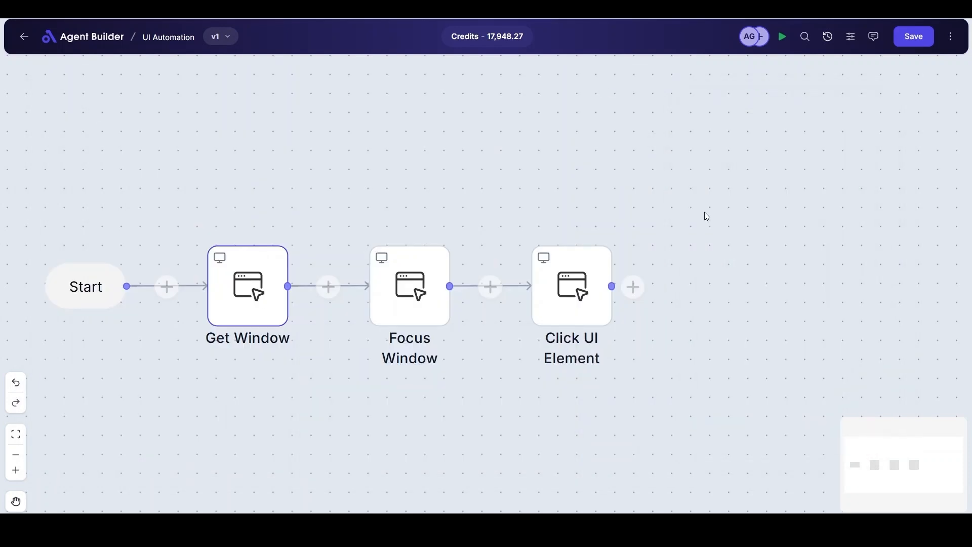
Step: Paste the copied element definition into the Click UI Element node's UI Element input, with Click Type UI Automation Click, and save the node
click(565, 284)
click(685, 171)
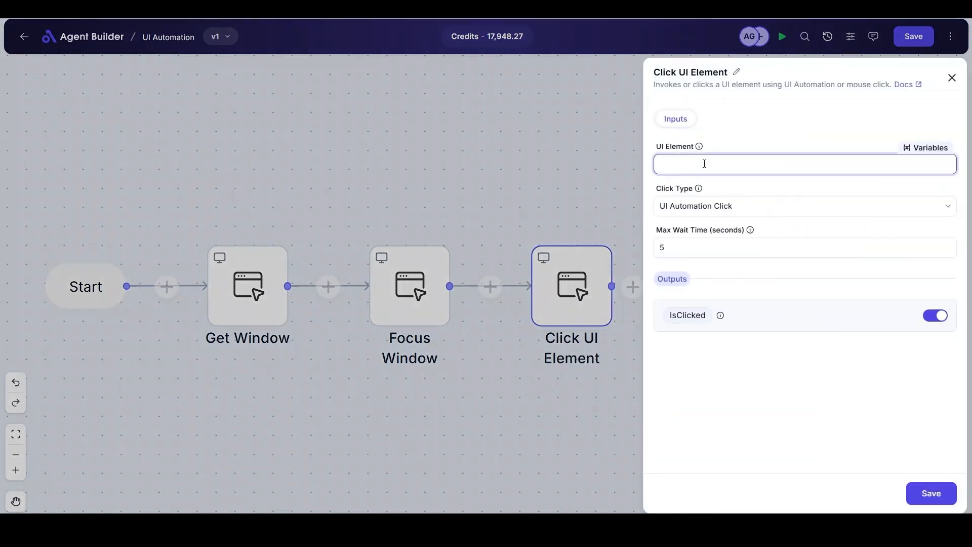
key(ctrl+v)
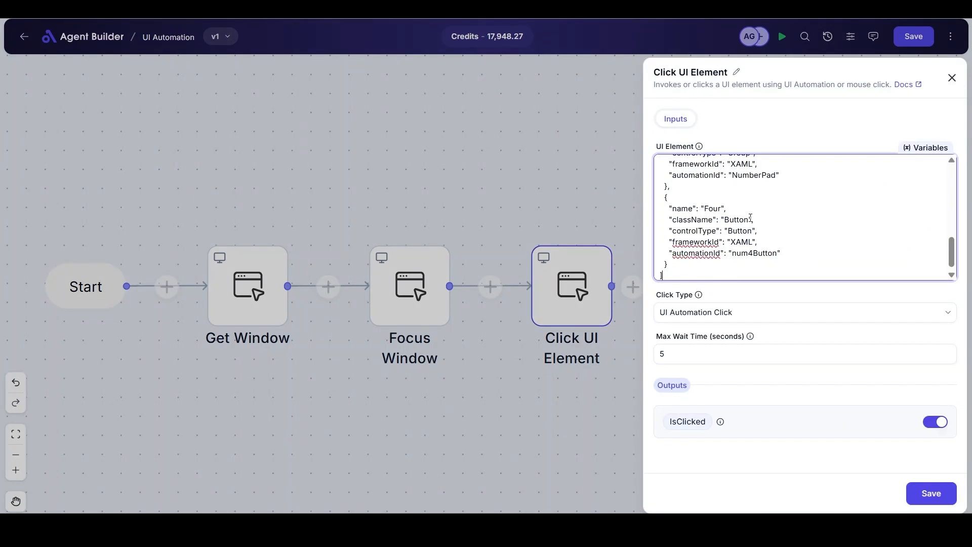
scroll(749, 217, up, 10)
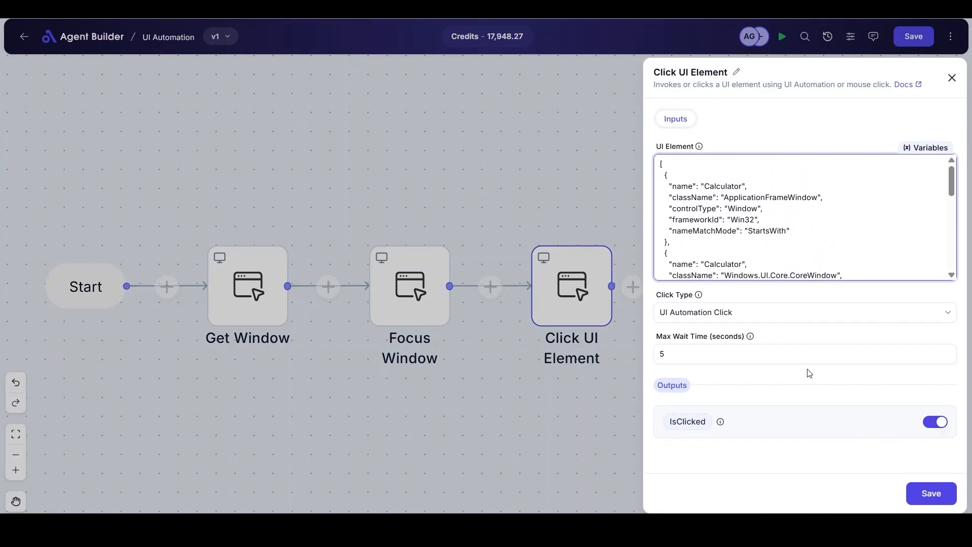
click(733, 316)
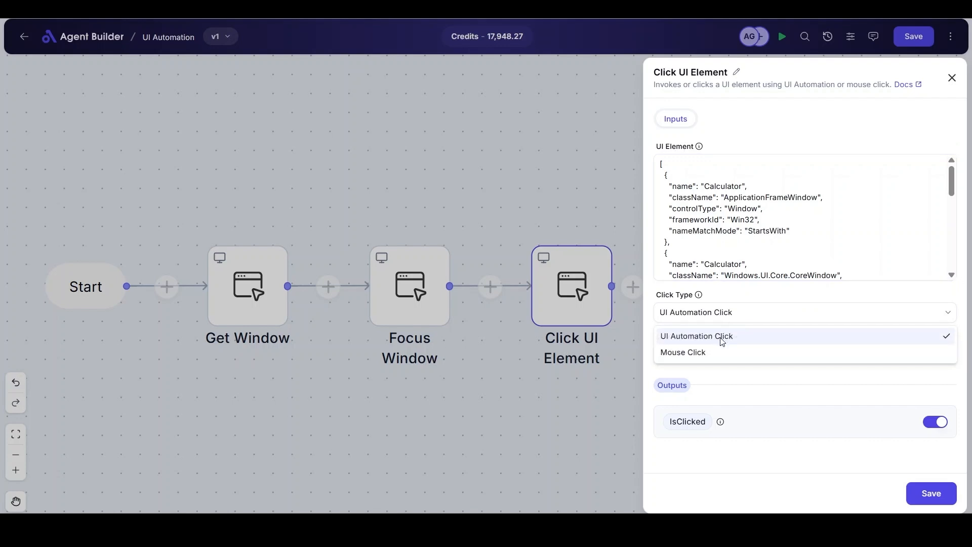
click(722, 341)
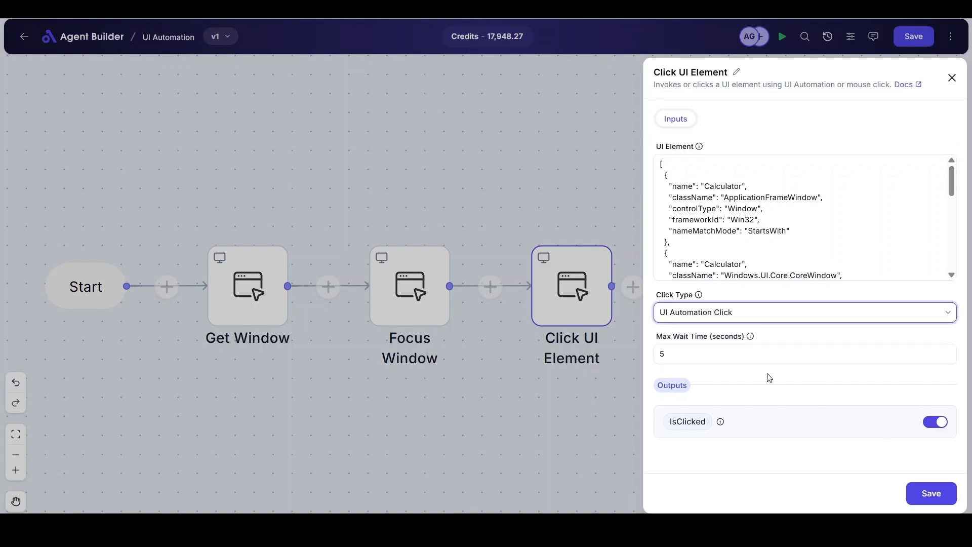
click(923, 494)
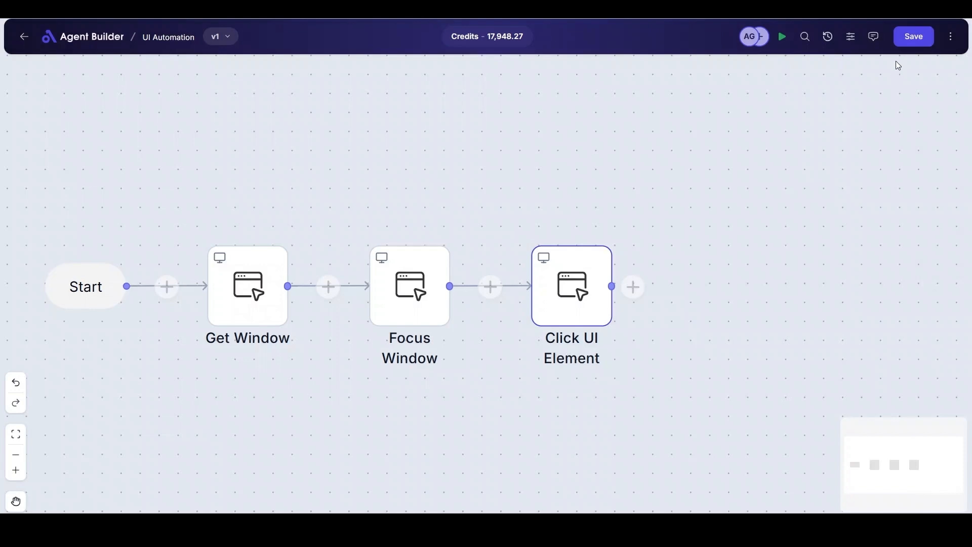
Step: Run the flow with the Click UI Element node, and reset and minimize the Calculator
click(781, 38)
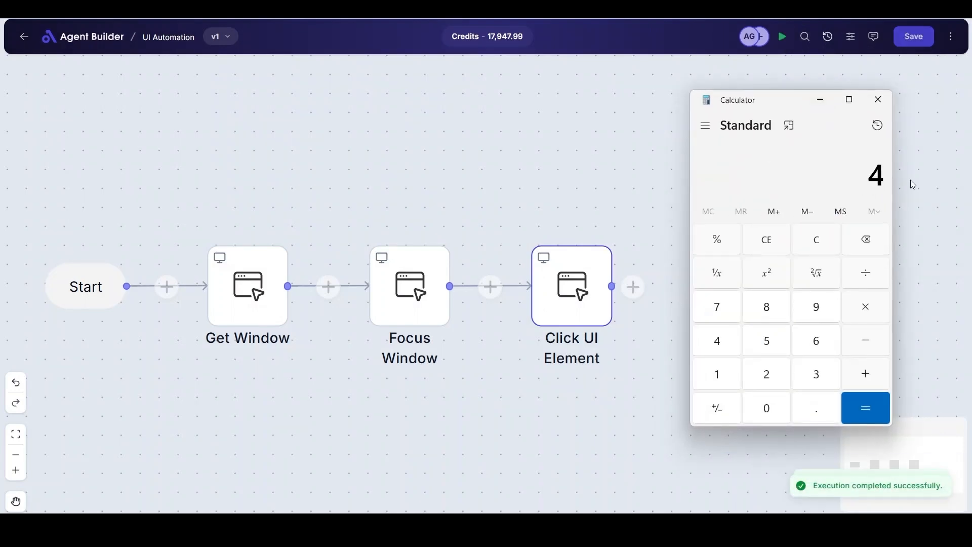
click(833, 245)
click(819, 105)
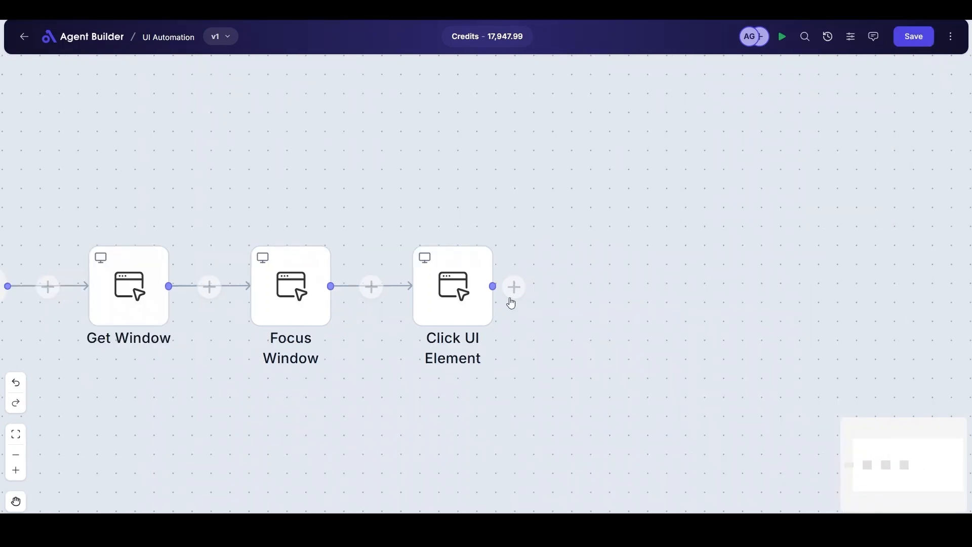
Step: Add a second Click UI Element node after the first one and close its settings
click(514, 287)
click(633, 299)
click(577, 470)
click(755, 114)
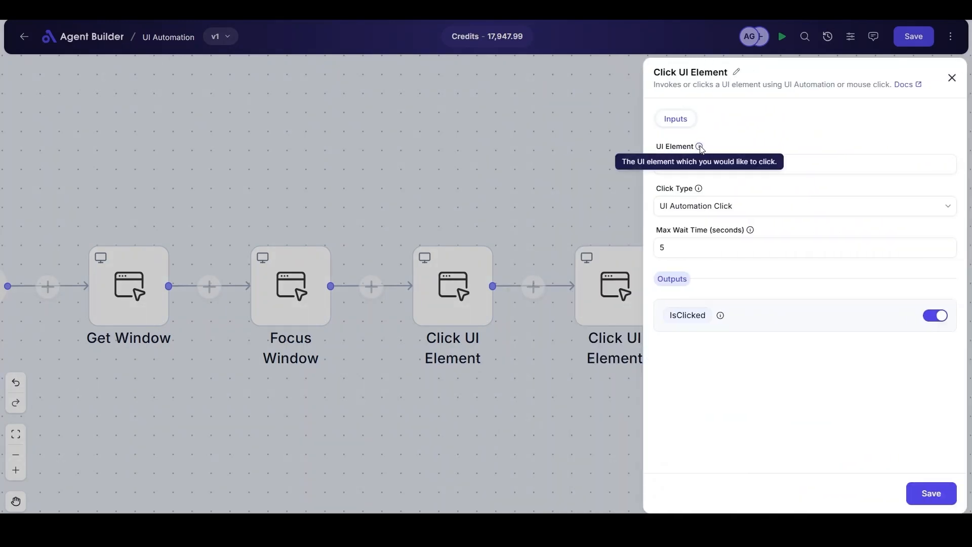
click(952, 78)
Step: Switch to UI Inspecter and Calculator, and capture the Calculator's plus button in the elements tree
key(alt+Tab)
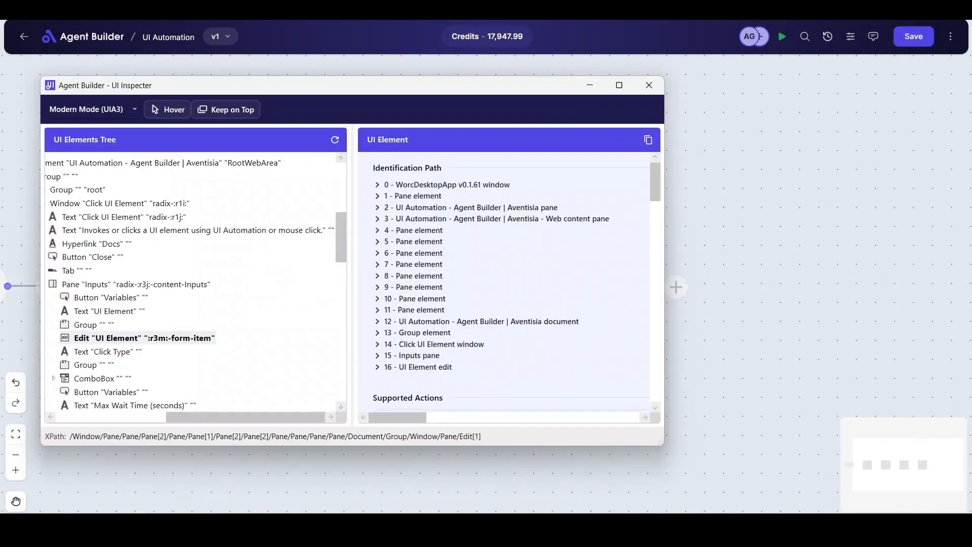
key(alt+Tab)
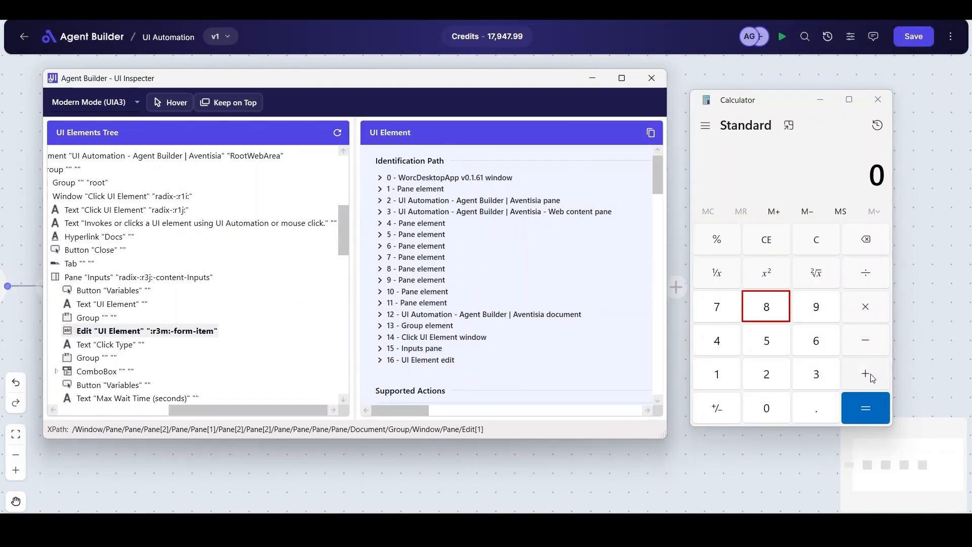
mouse_move(864, 375)
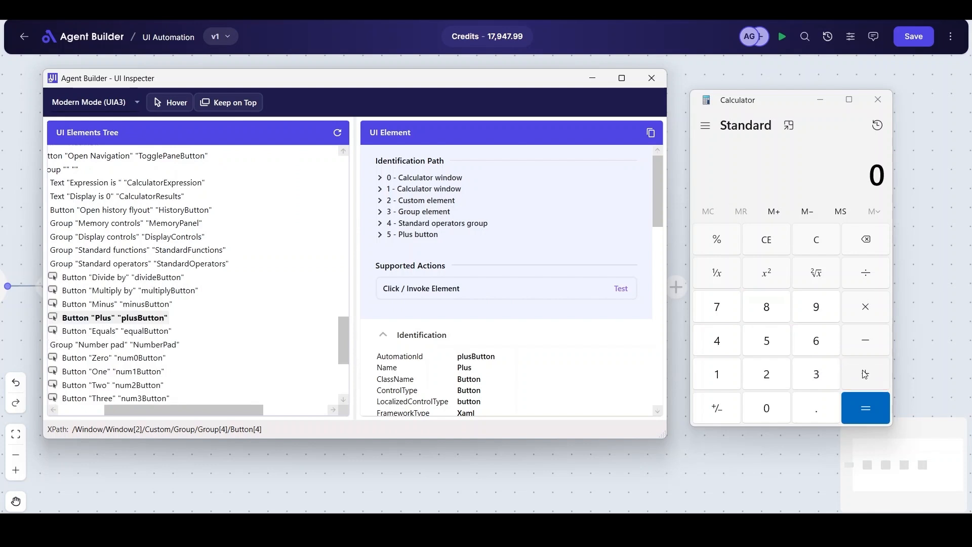
click(158, 323)
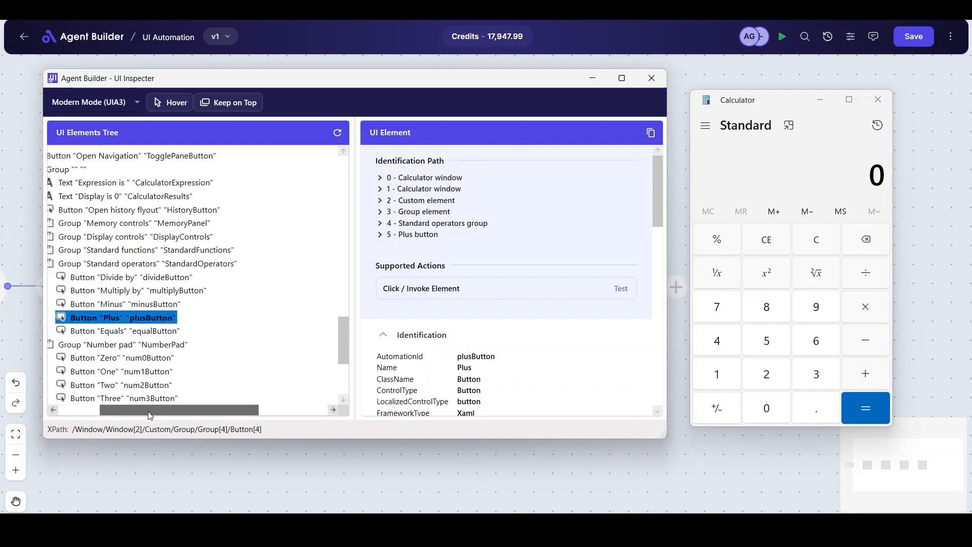
Step: Go through all levels of the Plus button's identification path, adjusting the identifying attributes of the Custom element
click(380, 178)
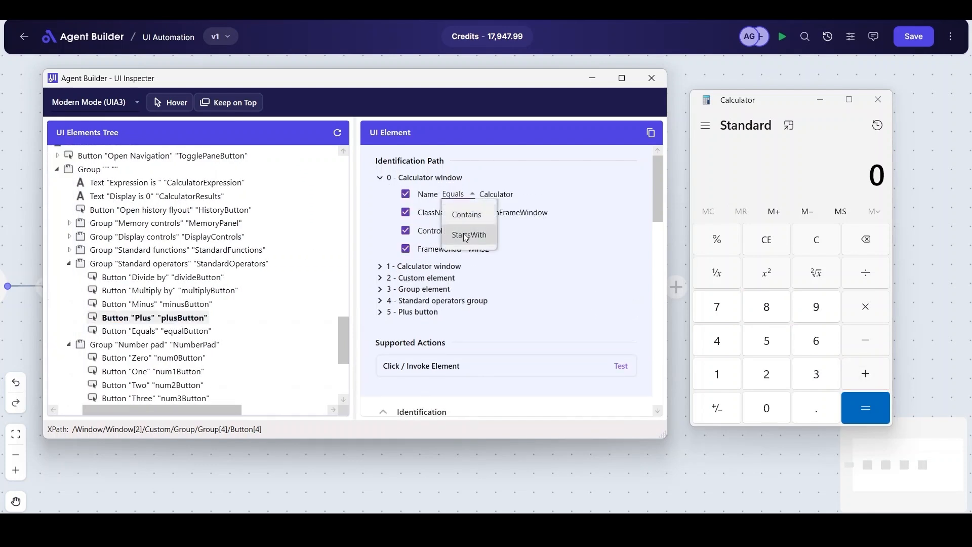
click(380, 177)
click(380, 188)
click(381, 189)
click(381, 201)
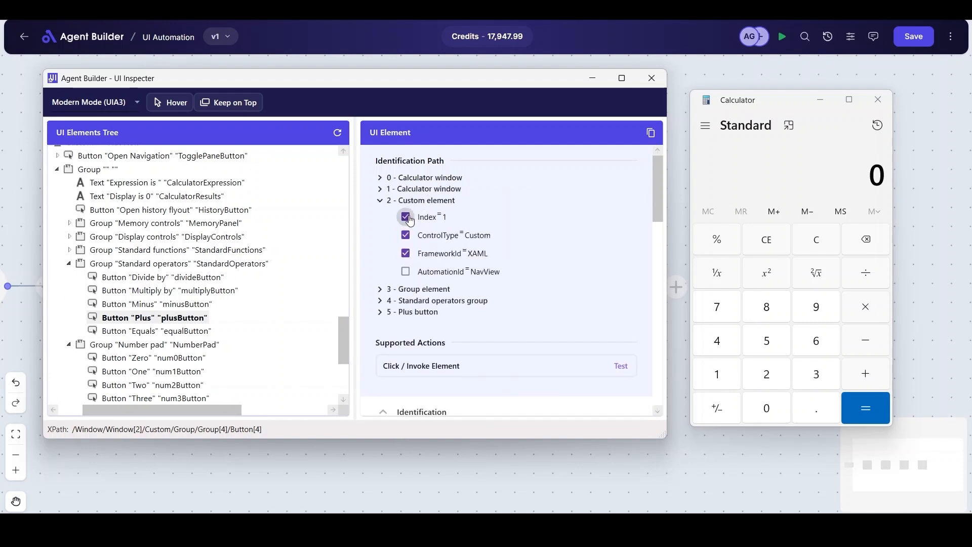
click(380, 201)
click(380, 212)
click(380, 212)
click(380, 223)
click(380, 223)
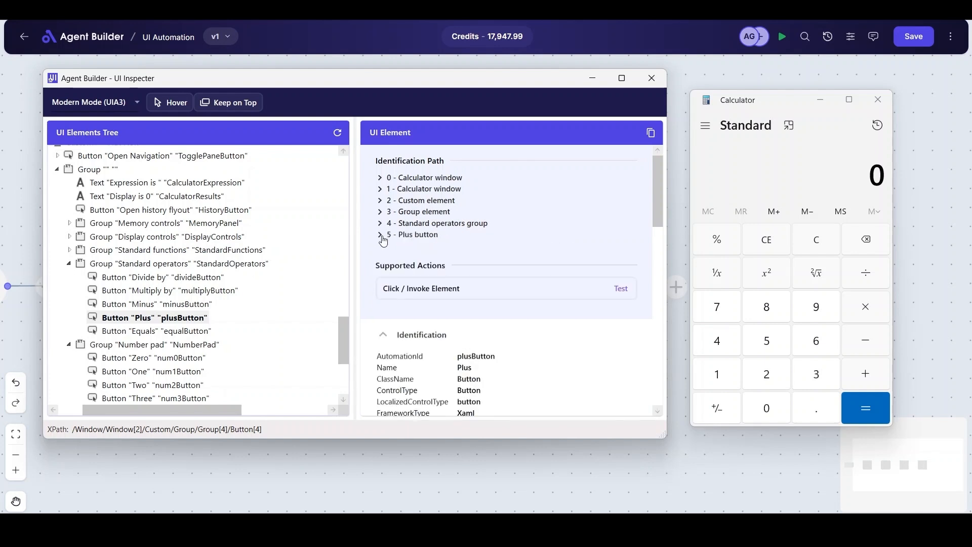
click(380, 234)
click(380, 234)
Step: Test the Plus button's Click / Invoke action, clear and put away the Calculator, and copy the element definition
click(620, 288)
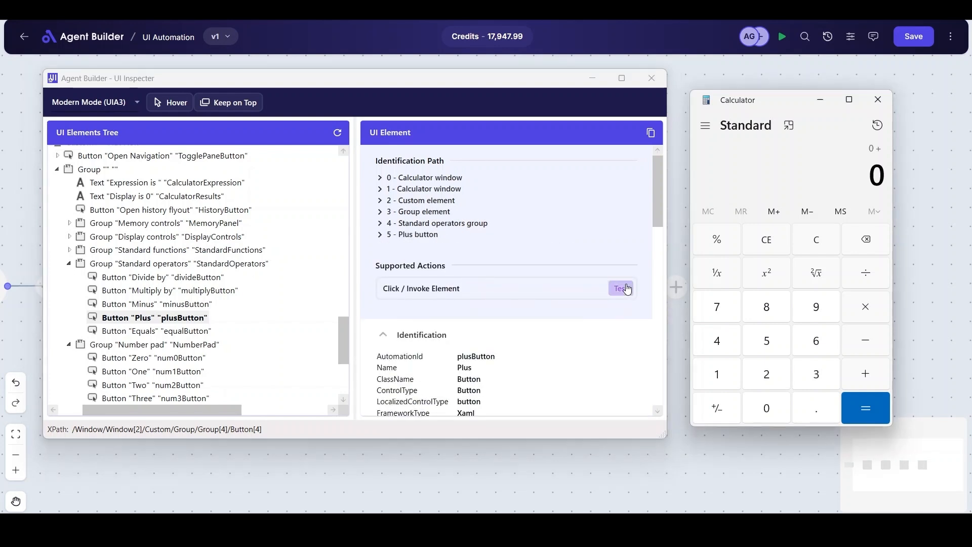
click(811, 245)
click(650, 132)
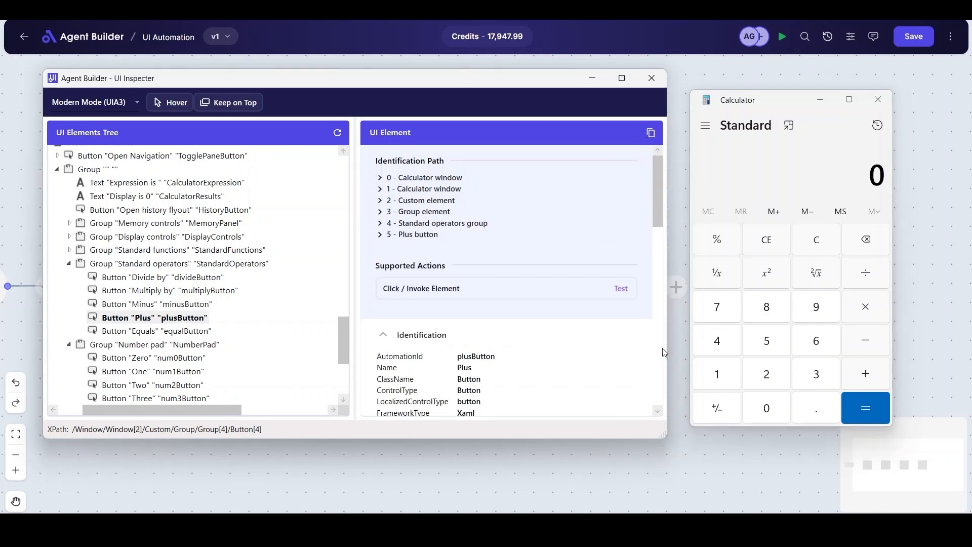
click(820, 100)
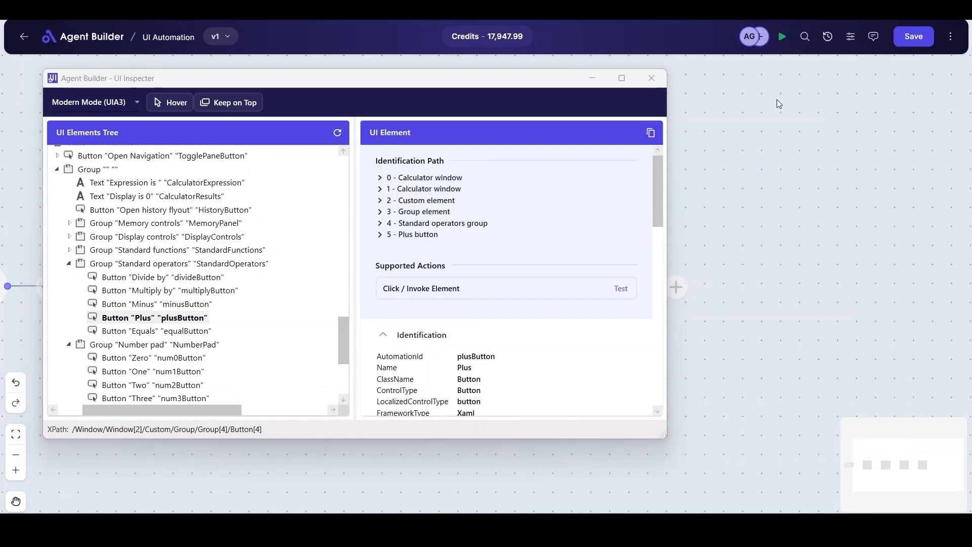
click(651, 78)
Step: Paste the Plus button definition into the second Click UI Element node, with Click Type UI Automation Click, and save the node
click(614, 284)
click(690, 163)
key(ctrl+v)
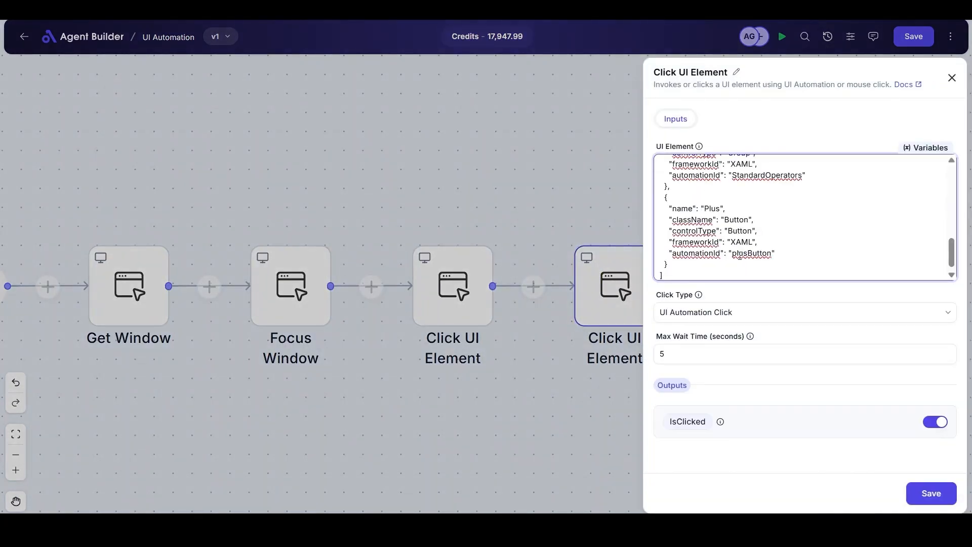
click(813, 318)
click(802, 336)
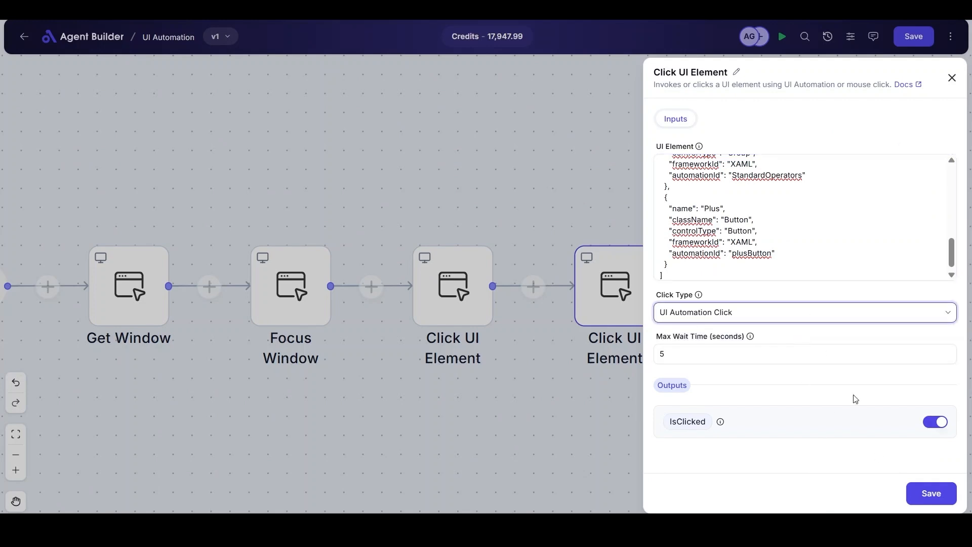
click(928, 493)
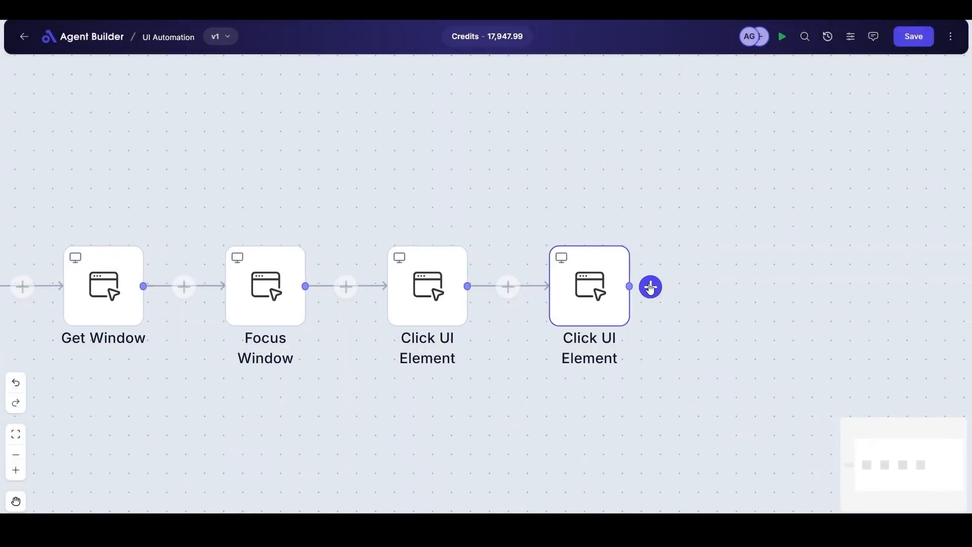
Step: Add a third Click UI Element node at the end of the flow and close its settings
click(650, 287)
click(641, 293)
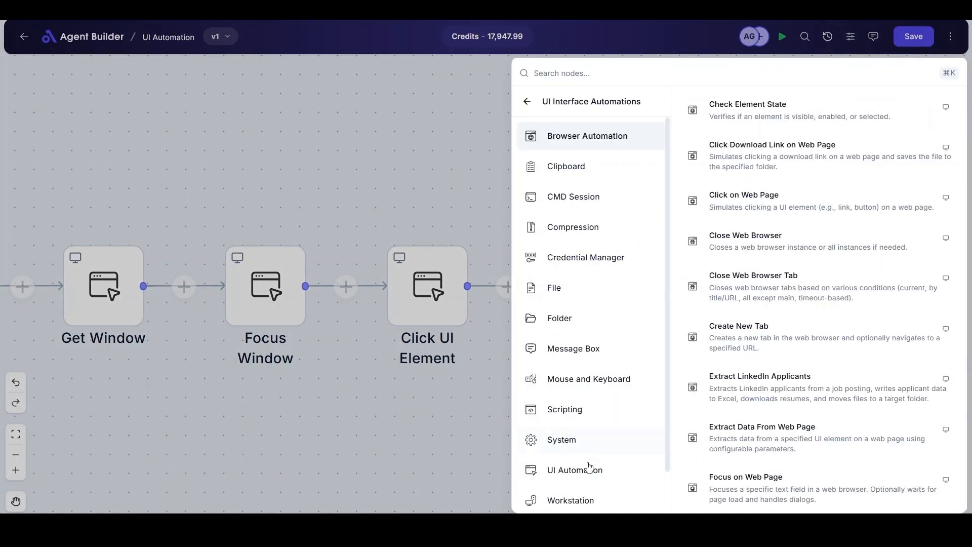
click(588, 466)
click(724, 108)
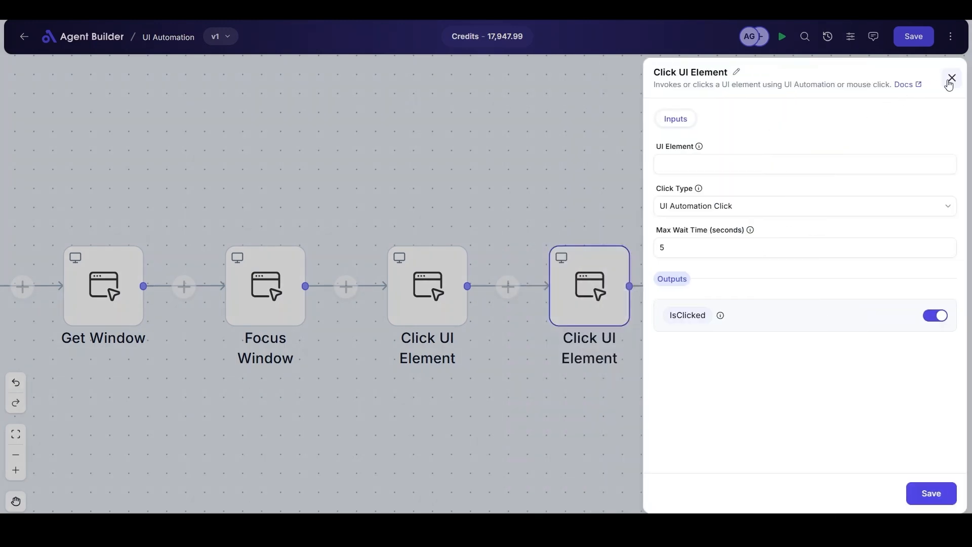
click(952, 78)
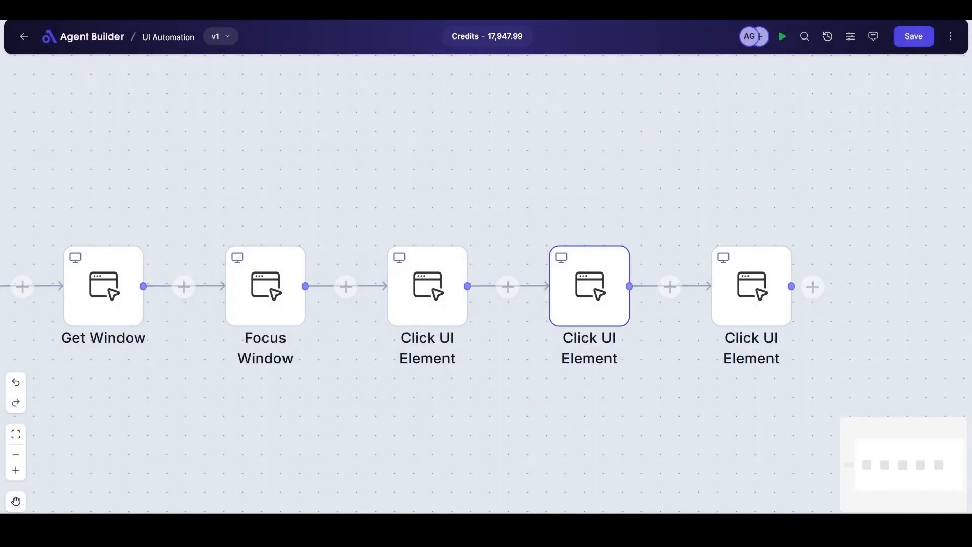
Step: Switch to UI Inspecter and Calculator, and capture the Calculator's 2 button in the elements tree
click(597, 529)
click(623, 530)
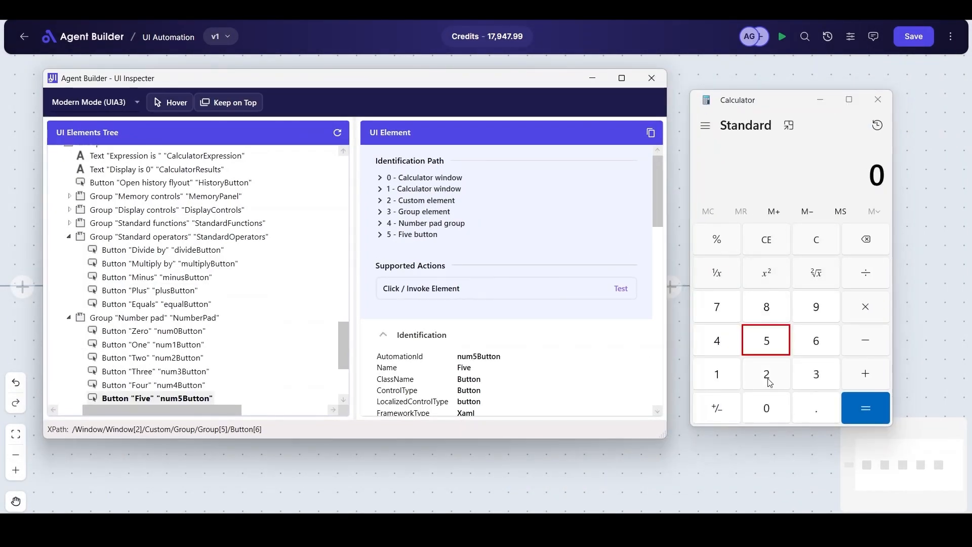
click(768, 380)
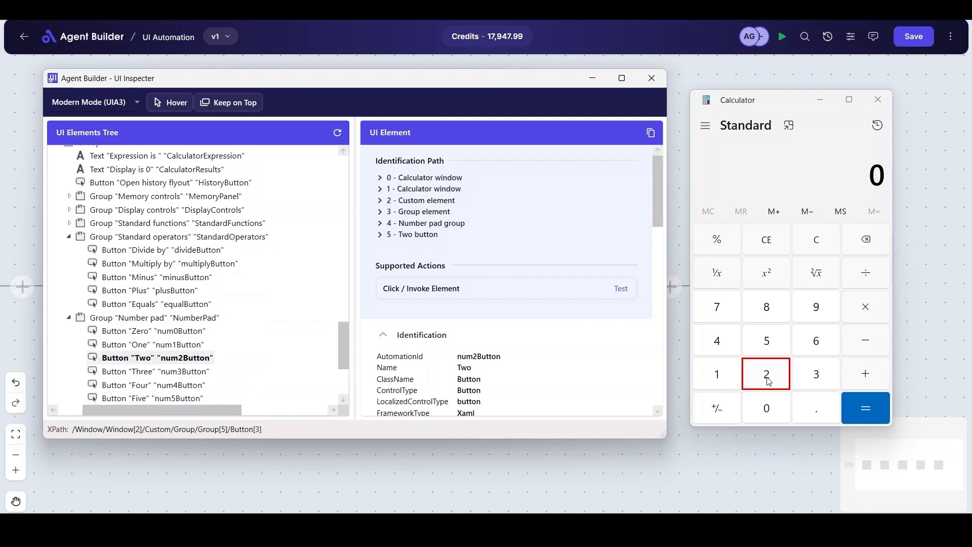
click(190, 357)
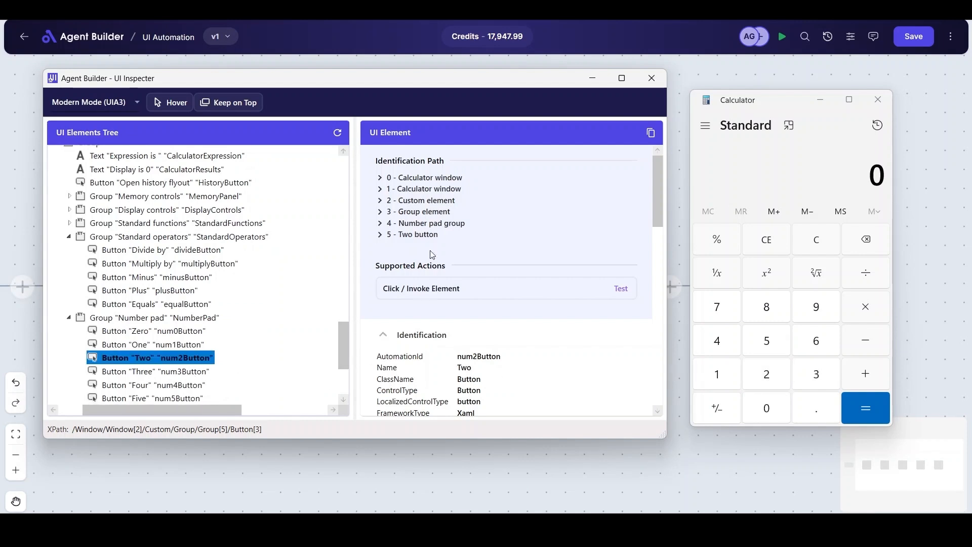
Step: Identify the Custom element in the Two button's path by AutomationId NavView instead of Index, and test the Click / Invoke action
click(380, 188)
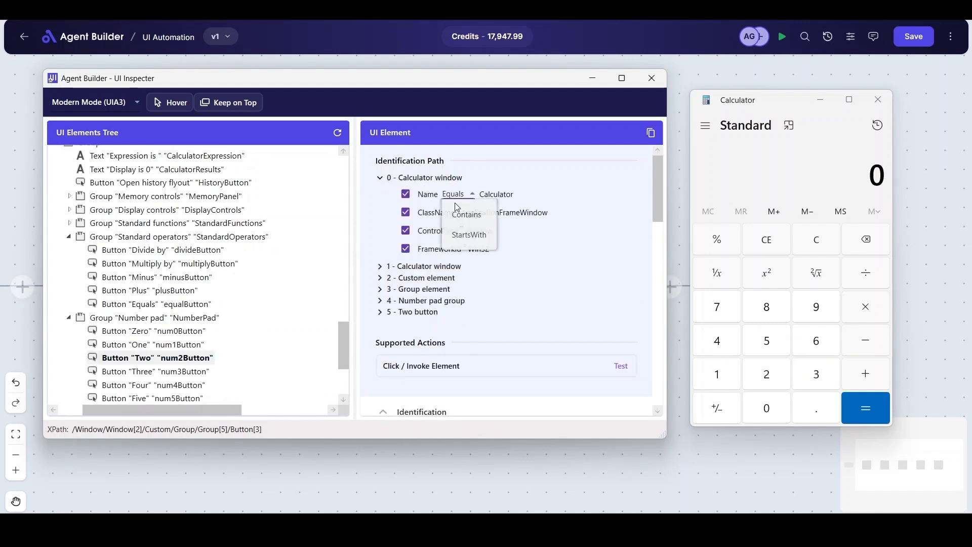
click(380, 189)
click(380, 201)
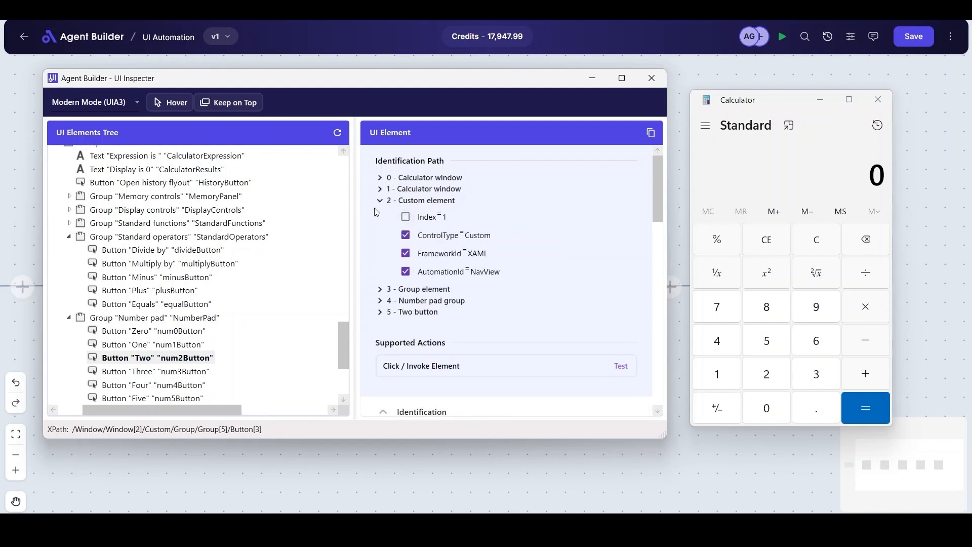
click(381, 200)
click(380, 212)
click(380, 212)
click(380, 223)
click(380, 223)
click(380, 234)
click(380, 235)
click(620, 288)
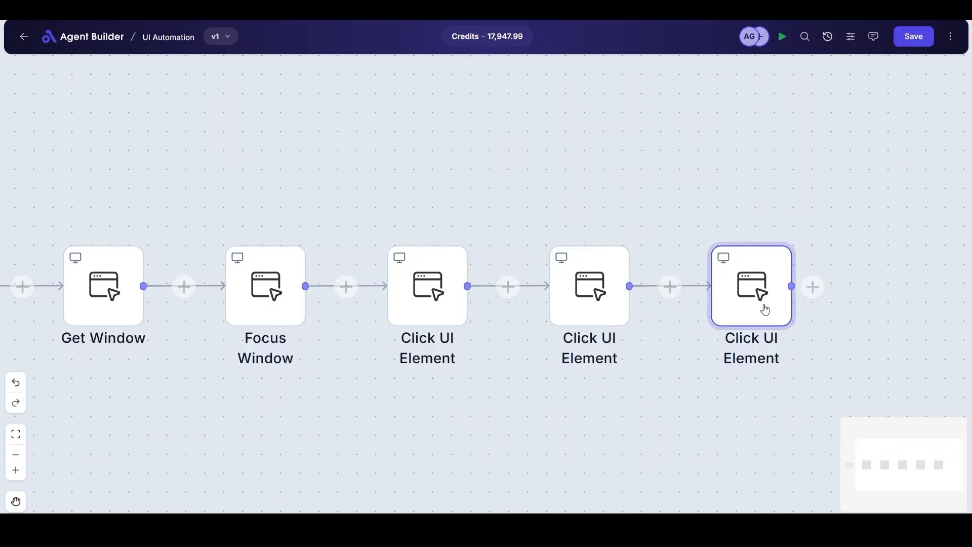
Step: Paste the Two button definition into the third Click UI Element node's UI Element input and save the node
click(763, 308)
click(697, 158)
key(ctrl+v)
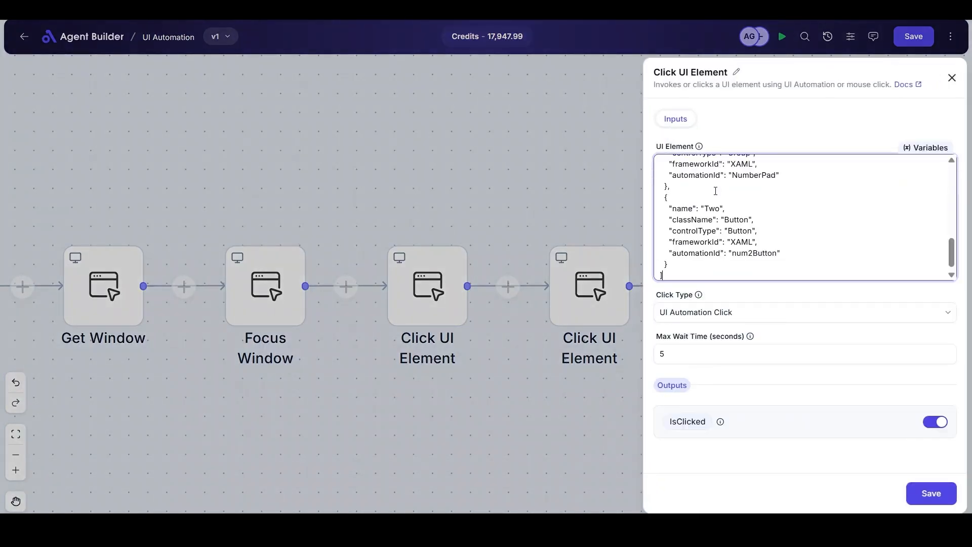
click(931, 493)
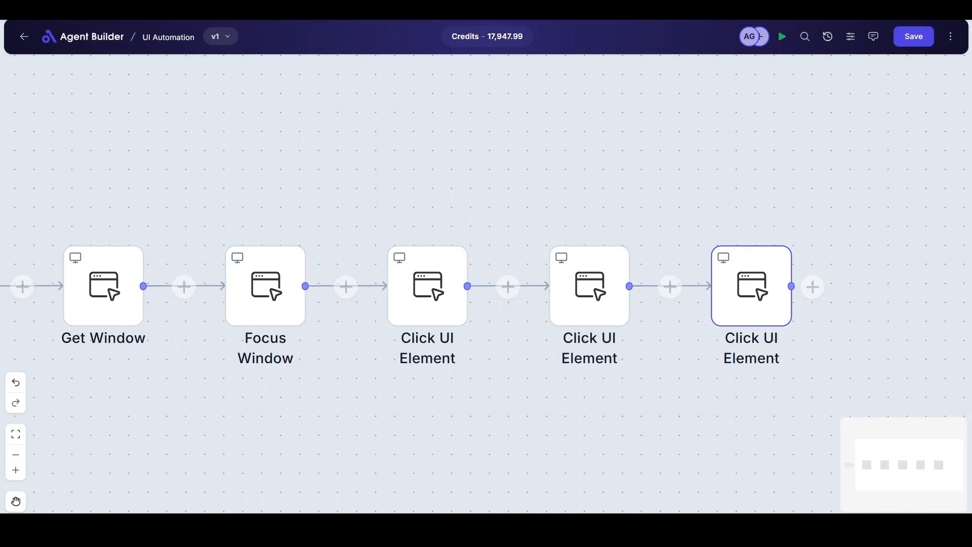
Step: Switch to UI Inspecter and Calculator, capture the Calculator's equals button, and select it in the elements tree
key(alt+Tab)
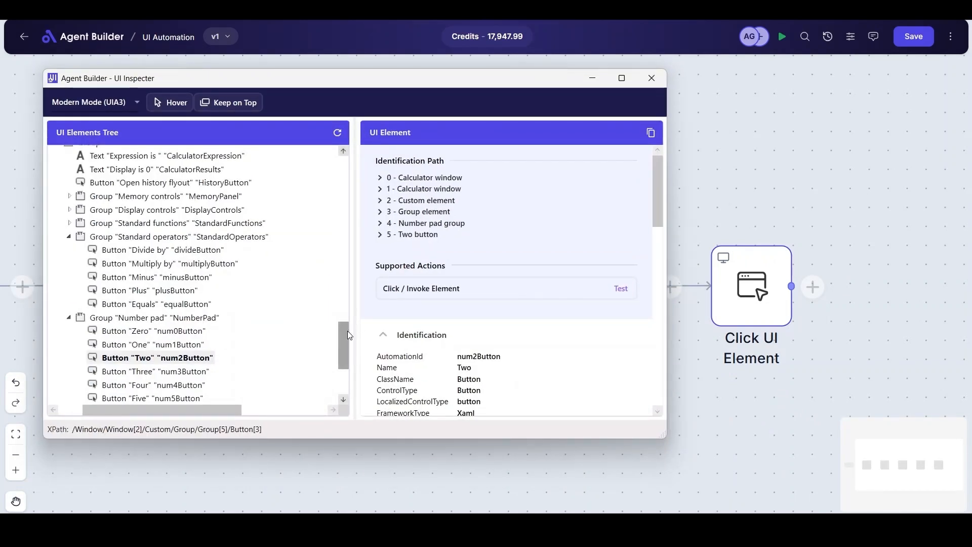
click(640, 525)
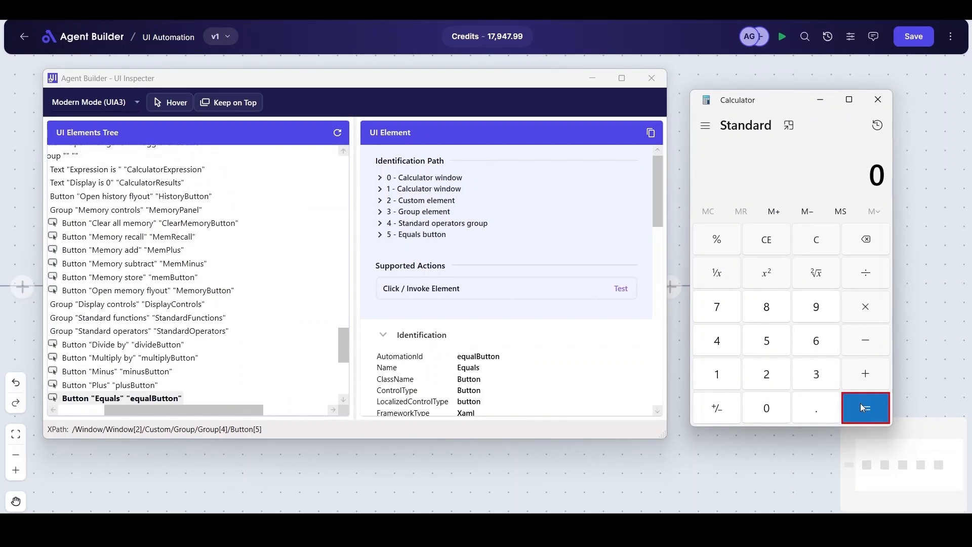
drag(201, 410, 188, 410)
drag(343, 353, 342, 376)
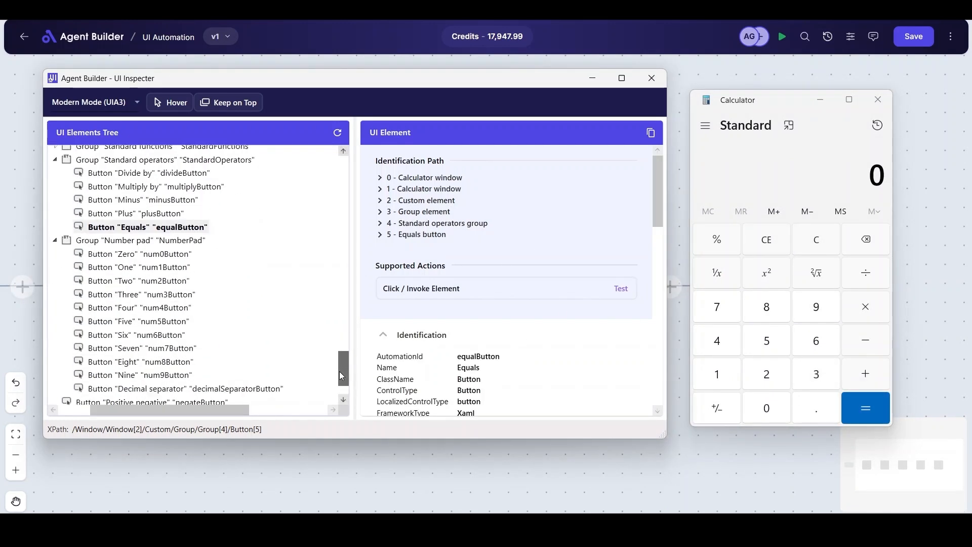
click(174, 231)
Step: Go through all levels of the Equals button's identification path, adjusting the identifying attributes of the Custom and Group elements
click(380, 179)
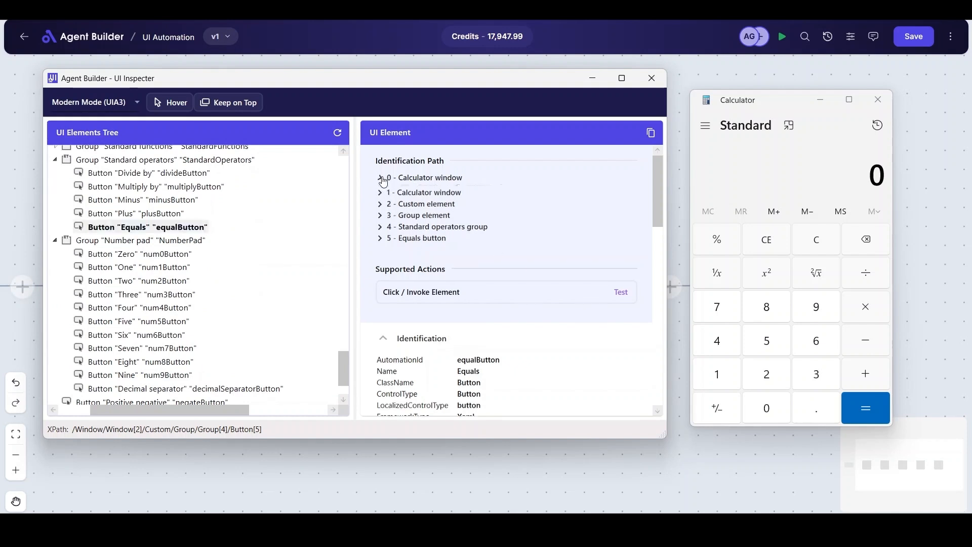
click(380, 178)
click(380, 189)
click(380, 188)
click(380, 200)
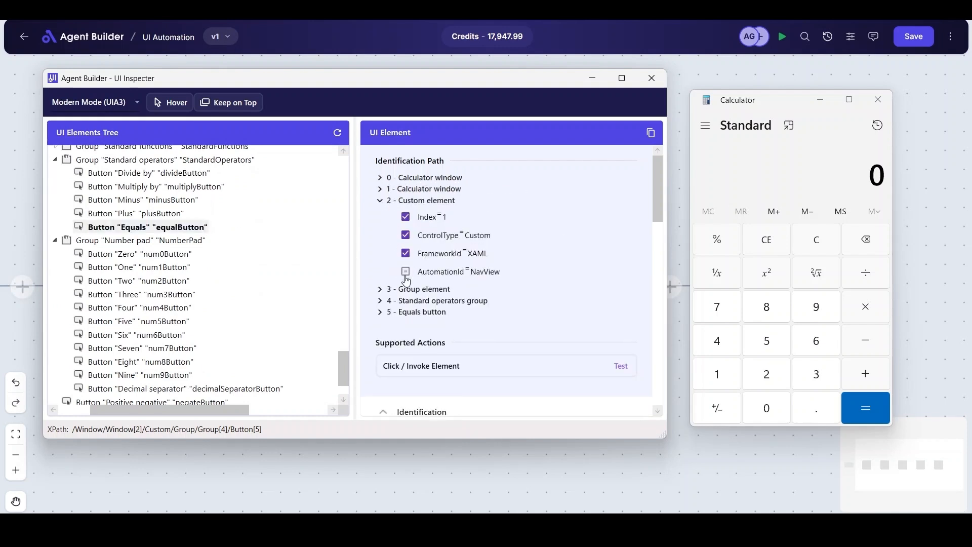
click(381, 201)
click(380, 213)
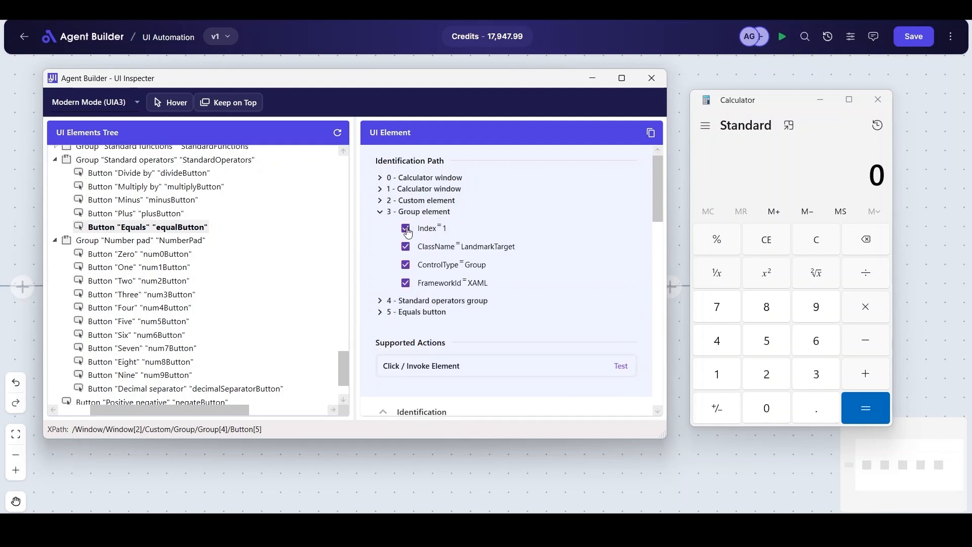
click(381, 213)
click(380, 223)
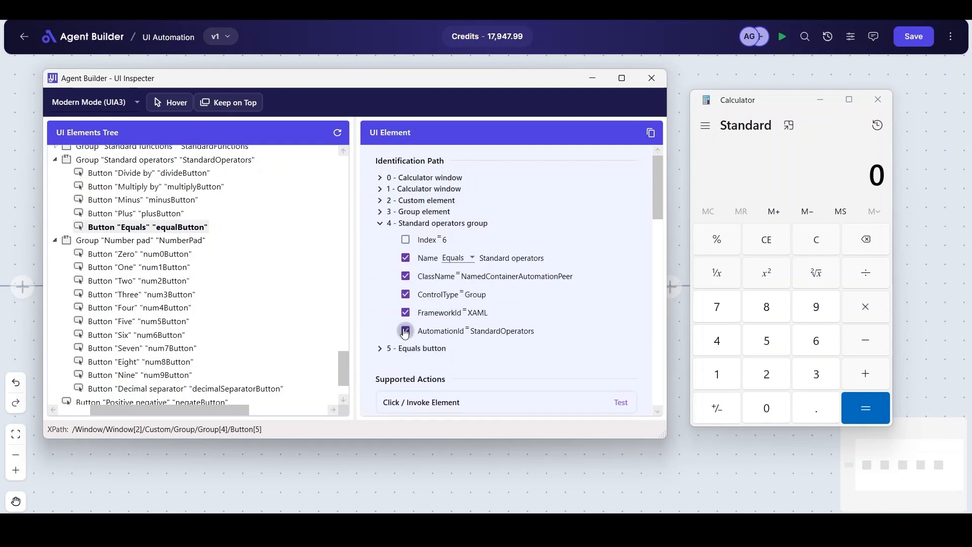
click(381, 223)
click(380, 234)
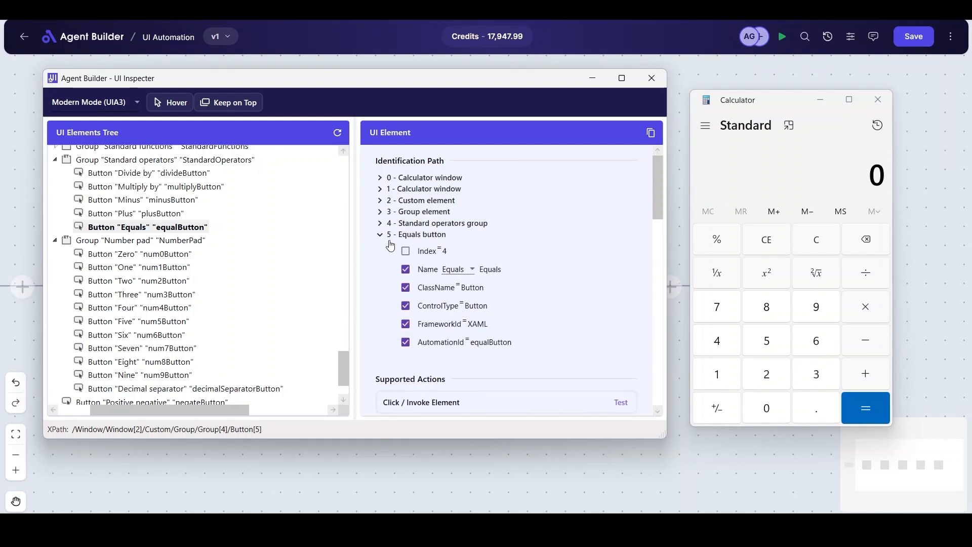
click(380, 234)
Step: Enter 5 + 2 in the Calculator and test the Equals button's Click / Invoke action
click(762, 335)
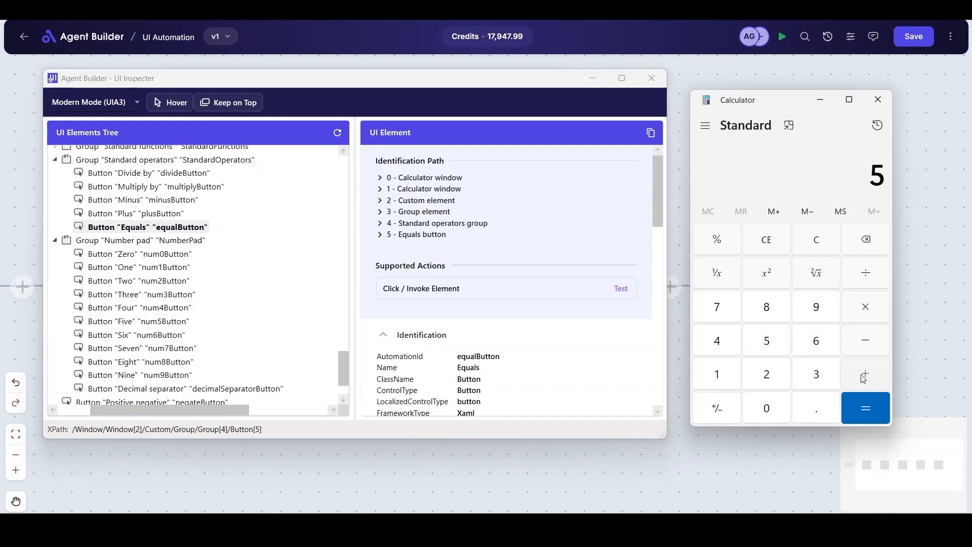
click(621, 288)
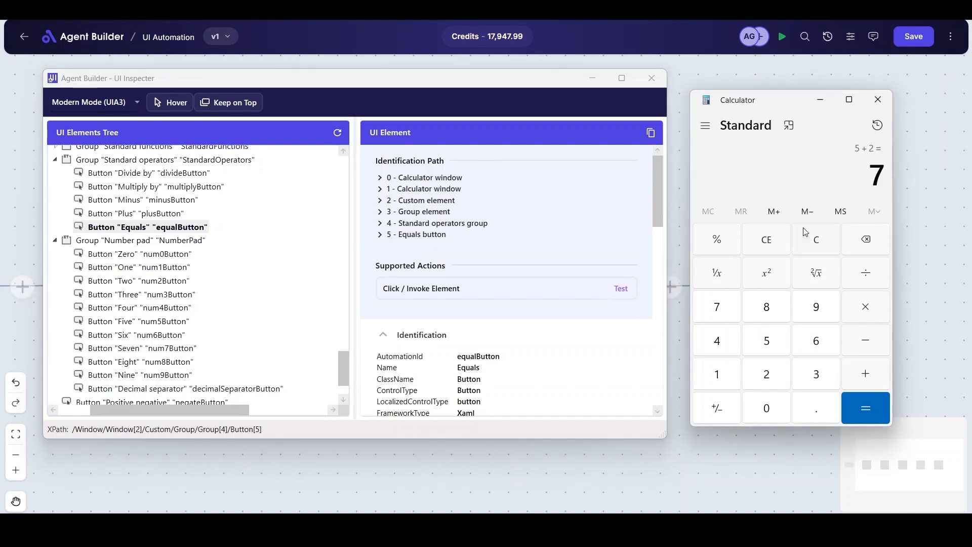
double_click(871, 195)
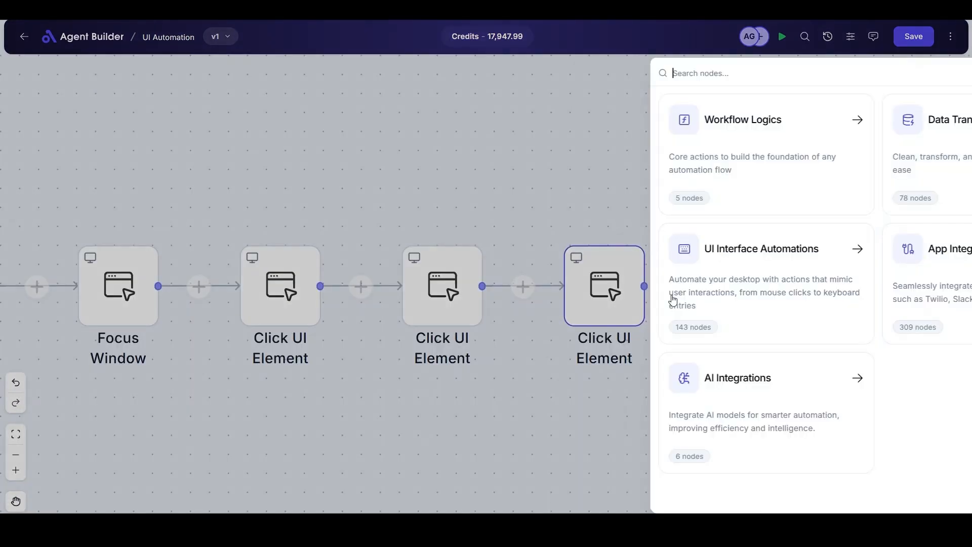
Step: Add a fourth Click UI Element node, paste the Equals button definition into its UI Element input, and save it
click(678, 304)
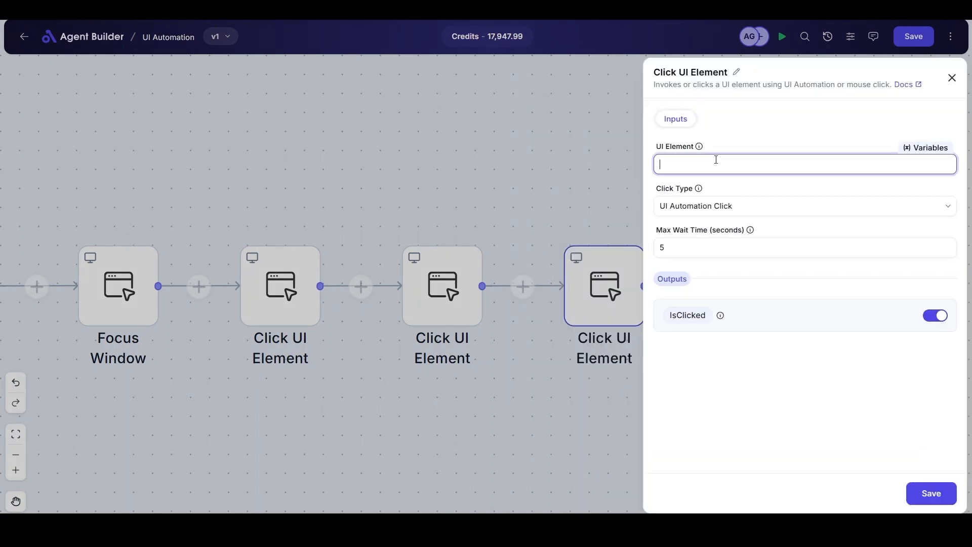
key(ctrl+v)
click(929, 495)
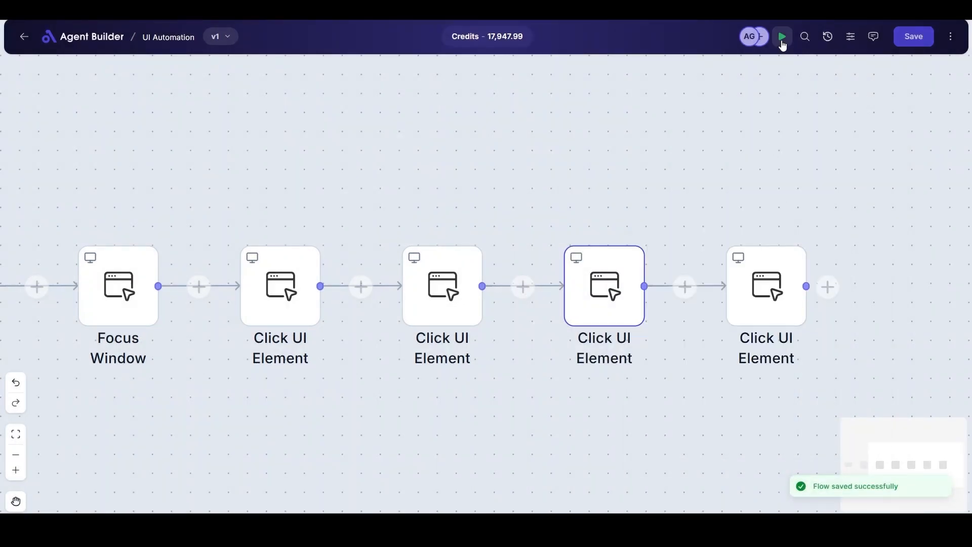
Step: Run the complete flow and check the calculation result in the Calculator's display
click(783, 43)
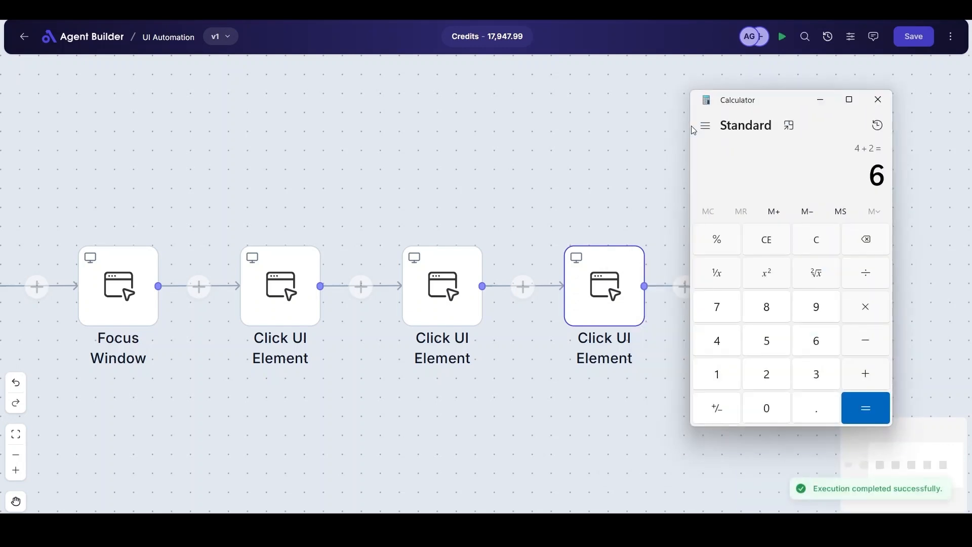
double_click(887, 177)
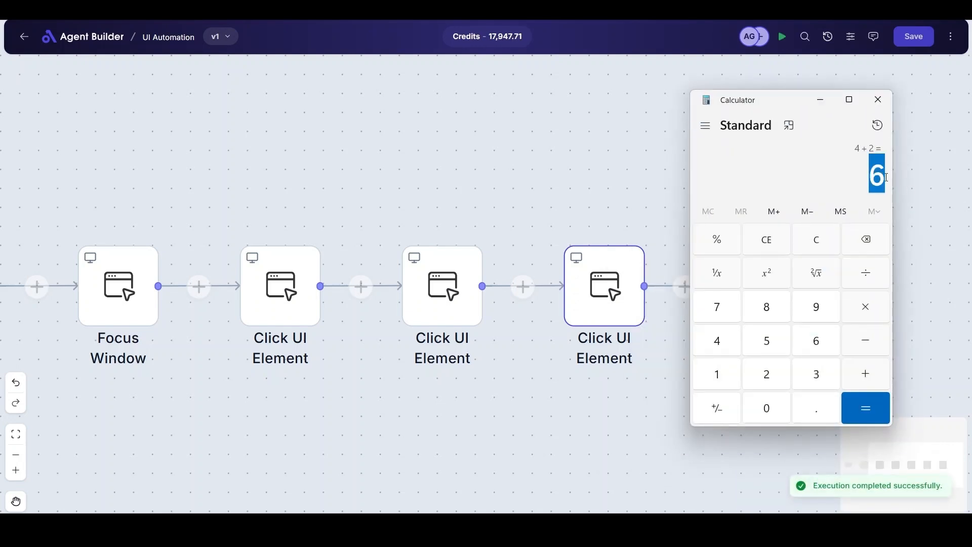
click(917, 210)
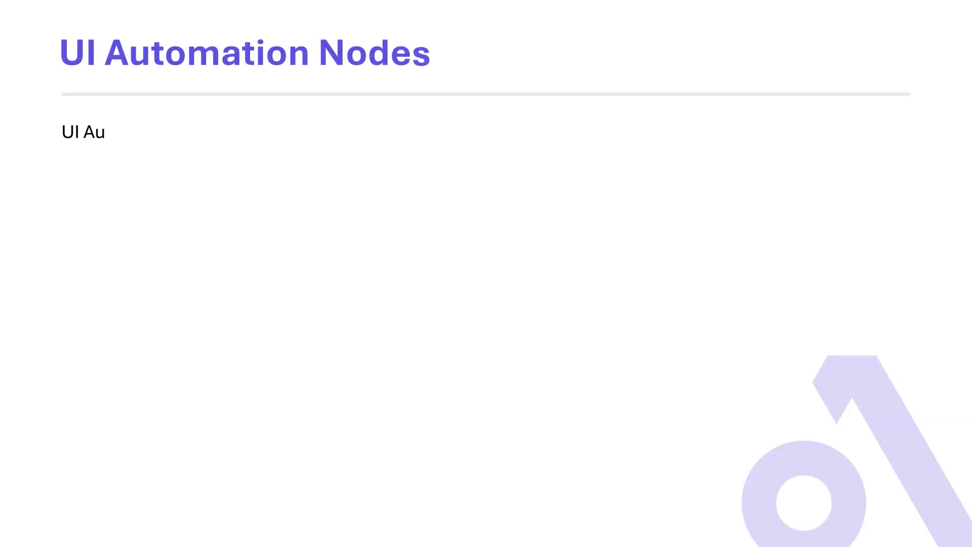